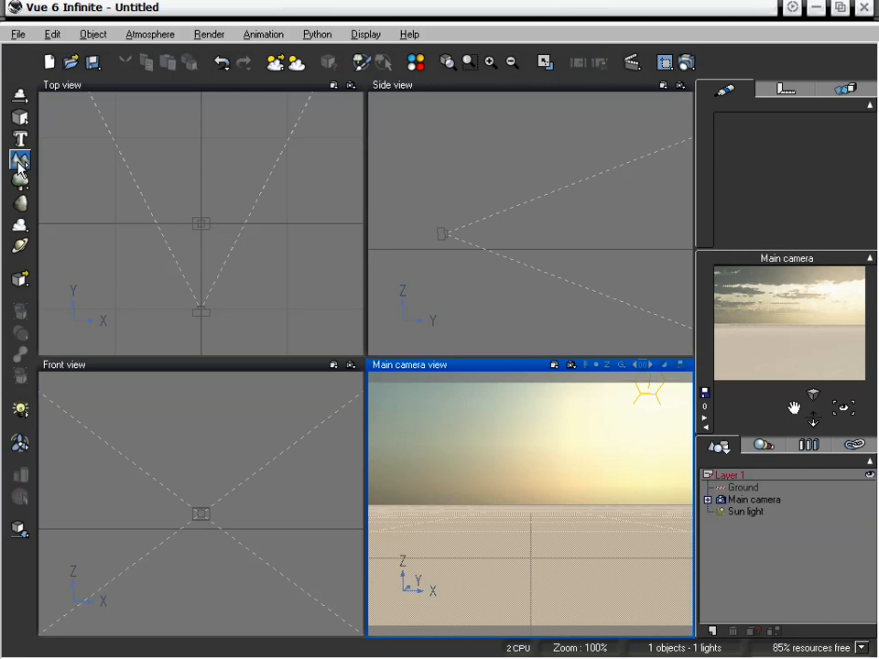
# Step: Add a procedural terrain to the scene and aim the main camera down at it from a raised, angled viewpoint
pyautogui.click(20, 159)
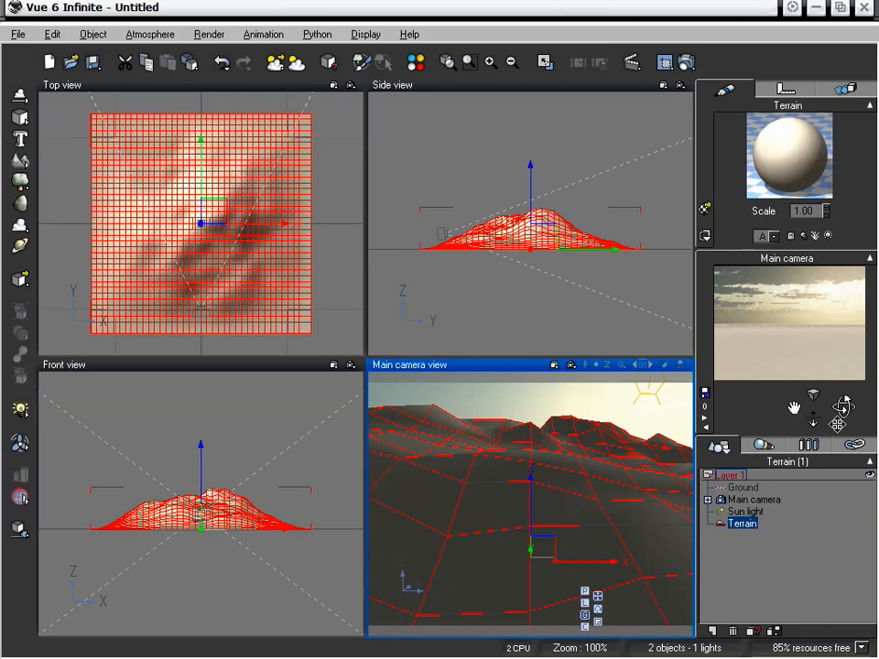
pyautogui.click(797, 581)
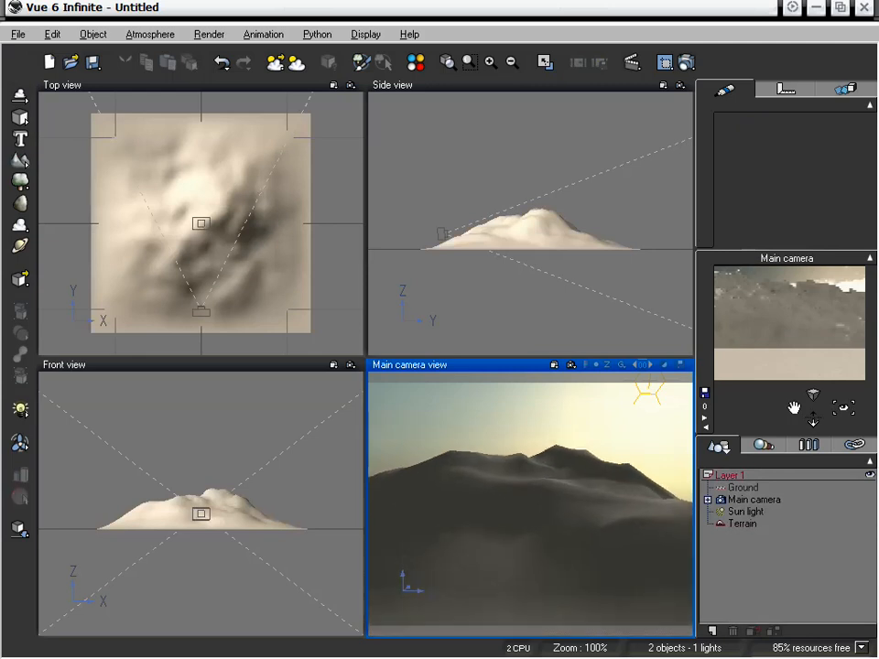
pyautogui.click(743, 523)
pyautogui.moveTo(844, 407); pyautogui.dragTo(765, 438)
pyautogui.moveTo(813, 420); pyautogui.dragTo(814, 445)
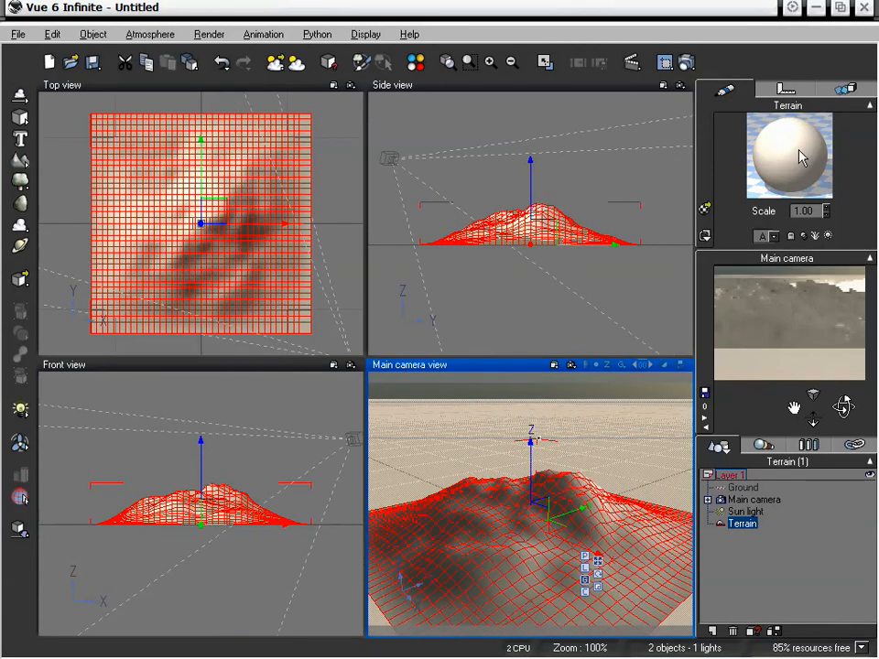
# Step: Open the terrain's material for editing and change its type to EcoSystem
pyautogui.doubleClick(801, 157)
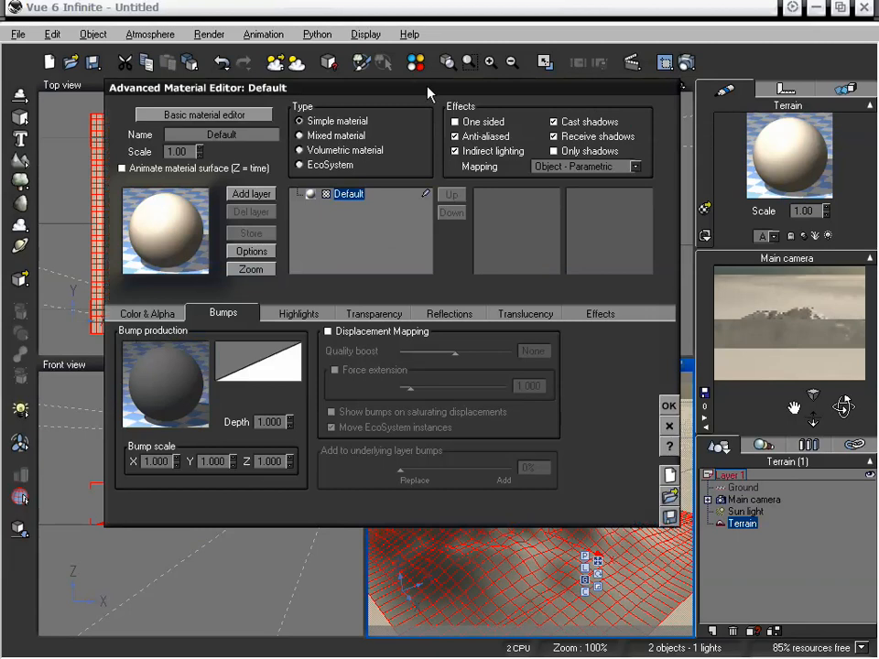
pyautogui.moveTo(427, 87); pyautogui.dragTo(437, 94)
pyautogui.click(335, 173)
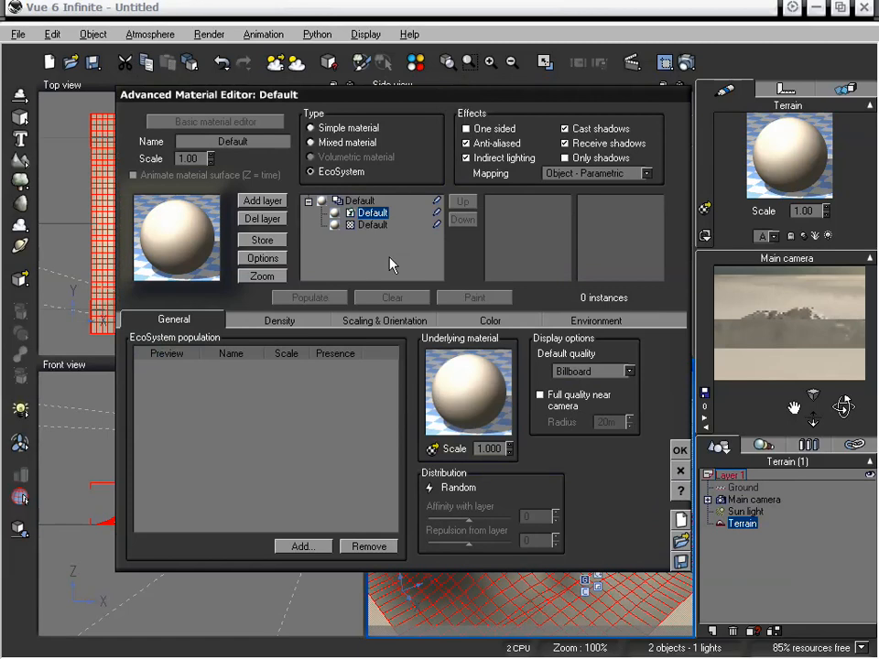
# Step: Compare the settings of the new EcoSystem layer with those of the simple material layer beneath it
pyautogui.click(367, 225)
pyautogui.click(371, 212)
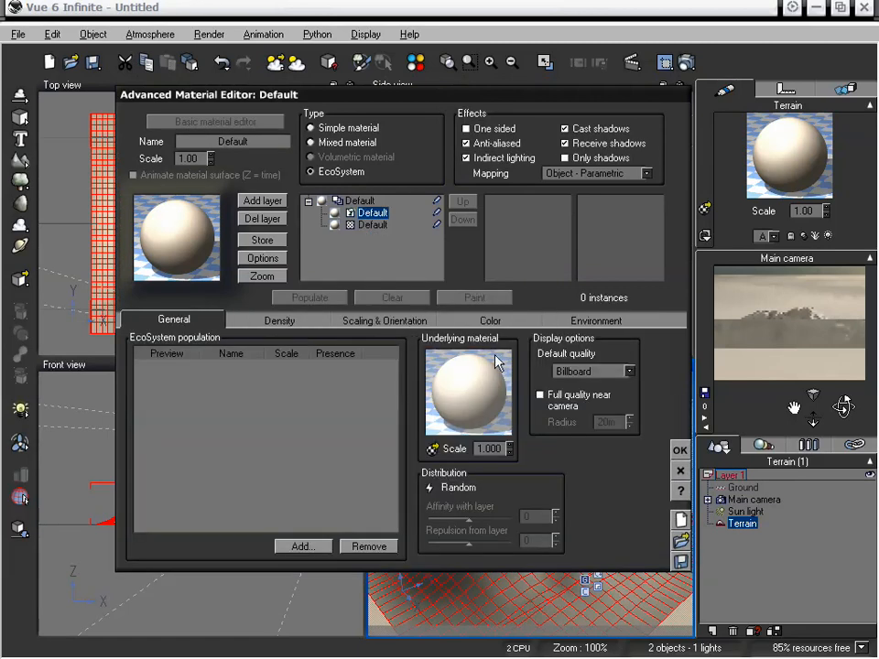
pyautogui.click(371, 224)
pyautogui.click(373, 213)
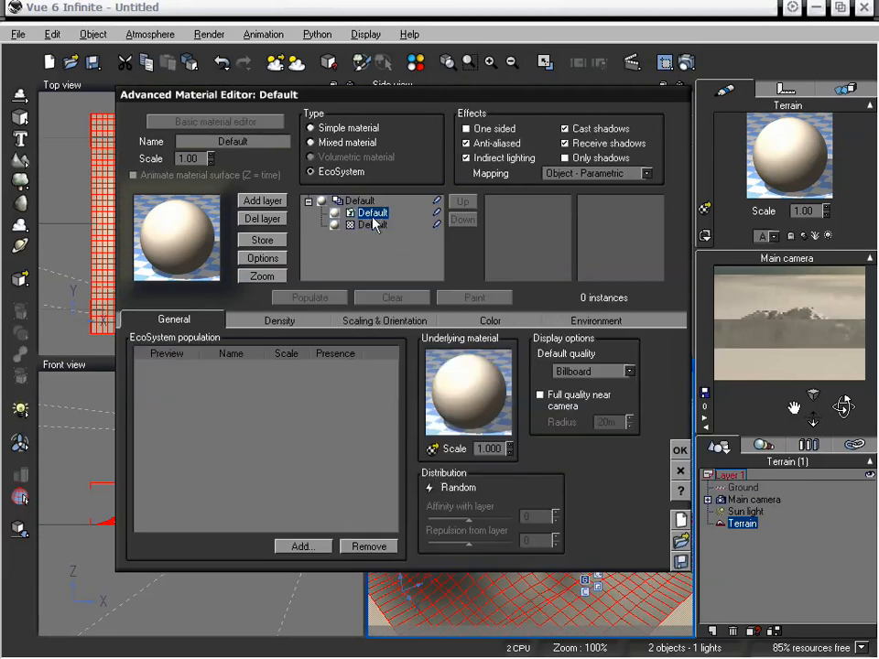
pyautogui.click(370, 225)
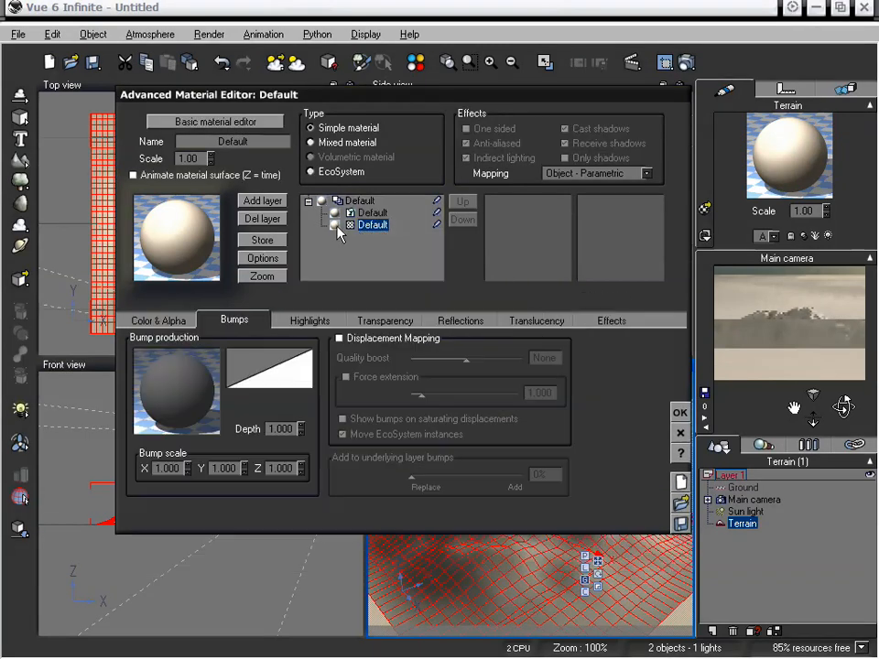
pyautogui.click(373, 214)
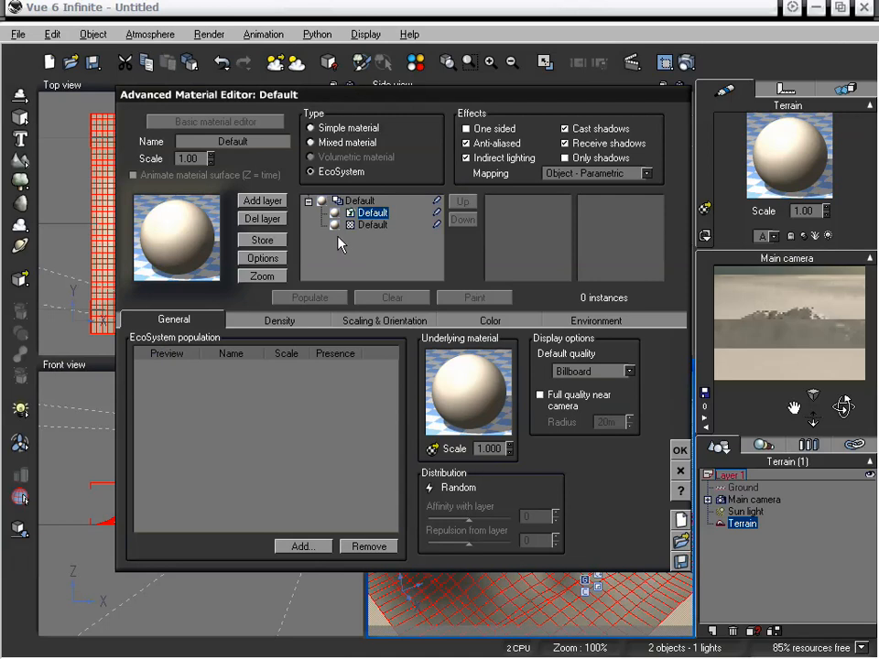
# Step: Add a second layer from the Default rock material and set its type to EcoSystem
pyautogui.click(261, 201)
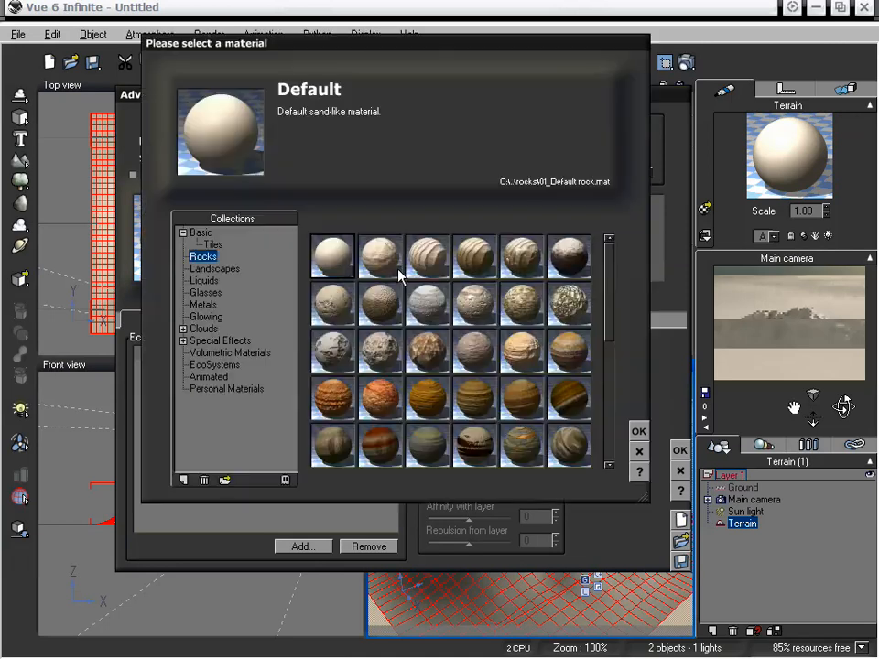
pyautogui.click(638, 431)
pyautogui.click(335, 173)
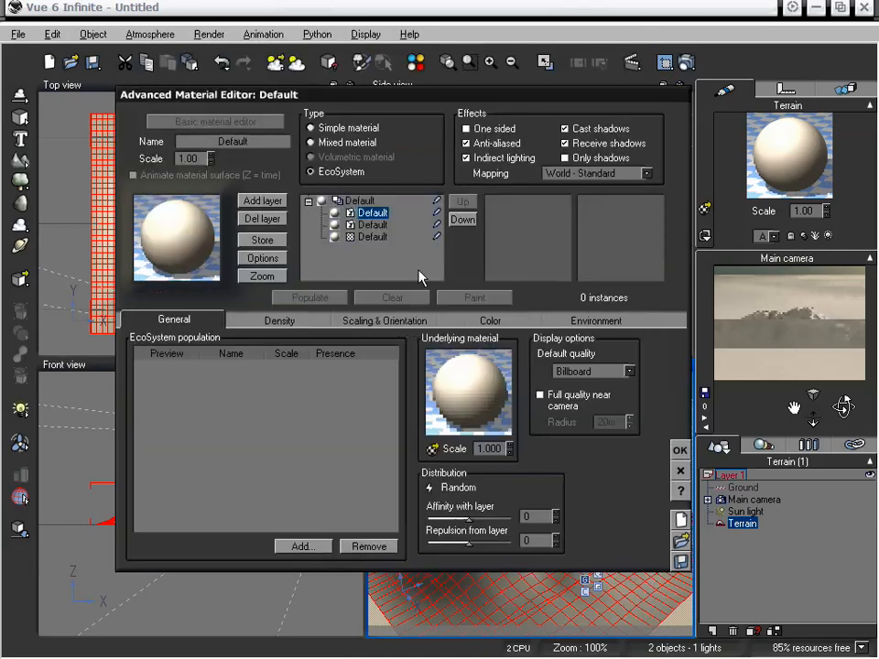
pyautogui.click(367, 225)
pyautogui.click(376, 213)
pyautogui.click(378, 224)
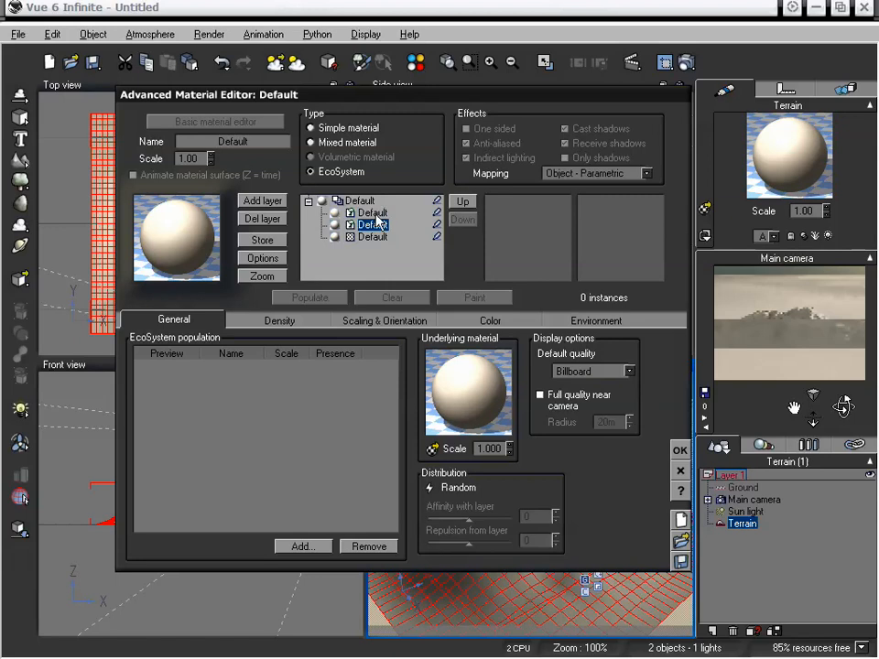
pyautogui.click(376, 213)
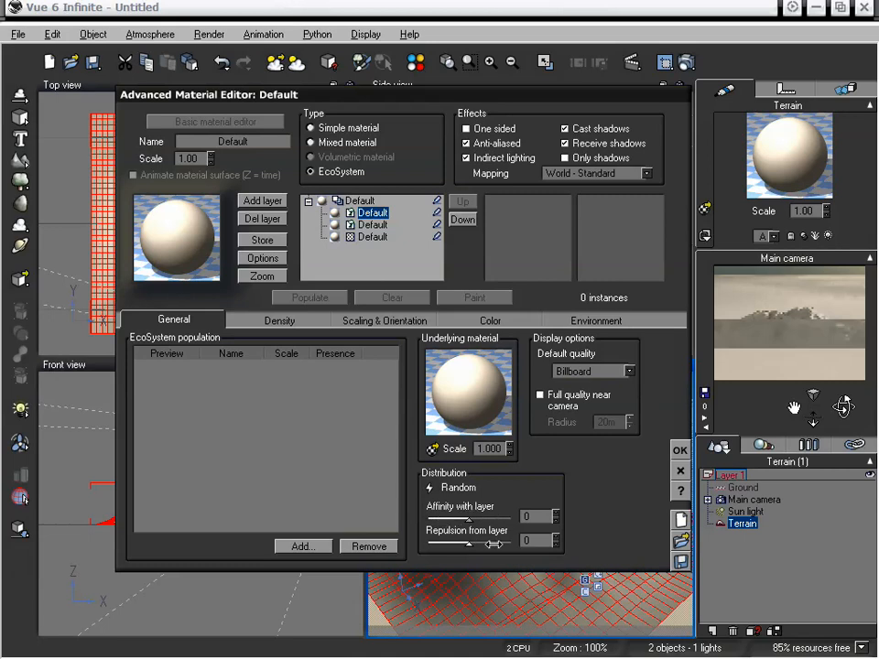
# Step: Add the Summer Cherry Tree plant to the lower EcoSystem layer's population
pyautogui.click(373, 224)
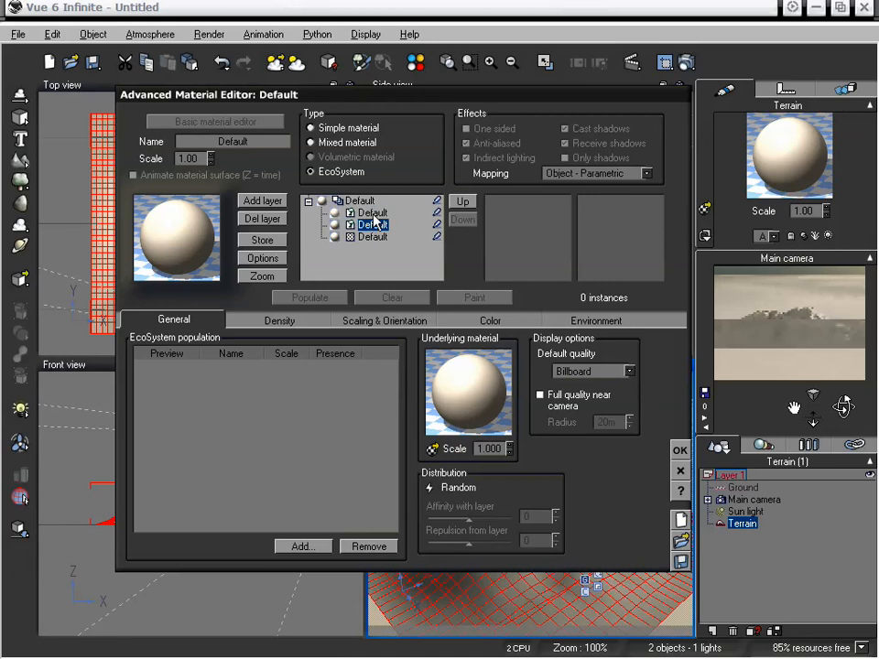
pyautogui.click(303, 546)
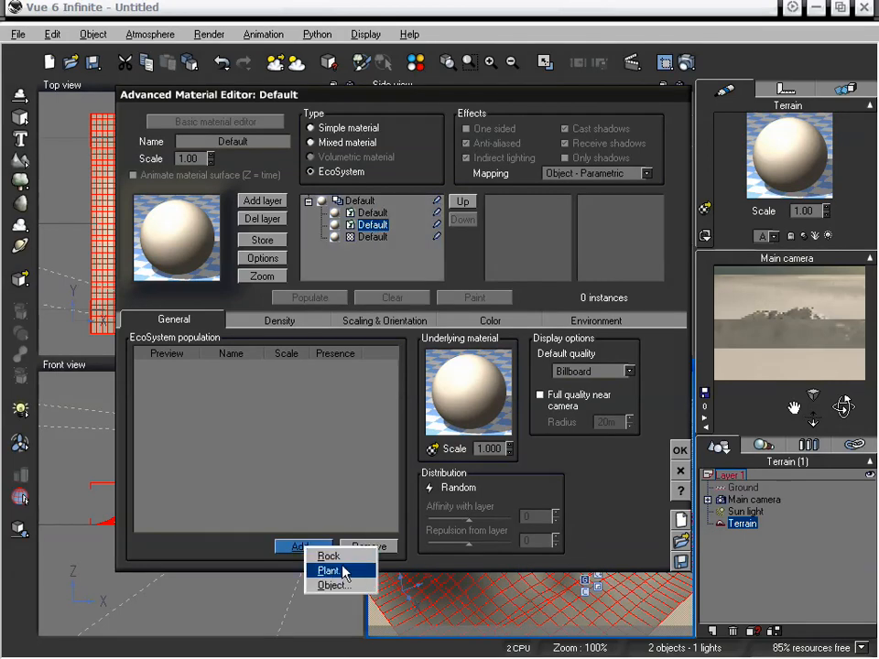
pyautogui.click(329, 571)
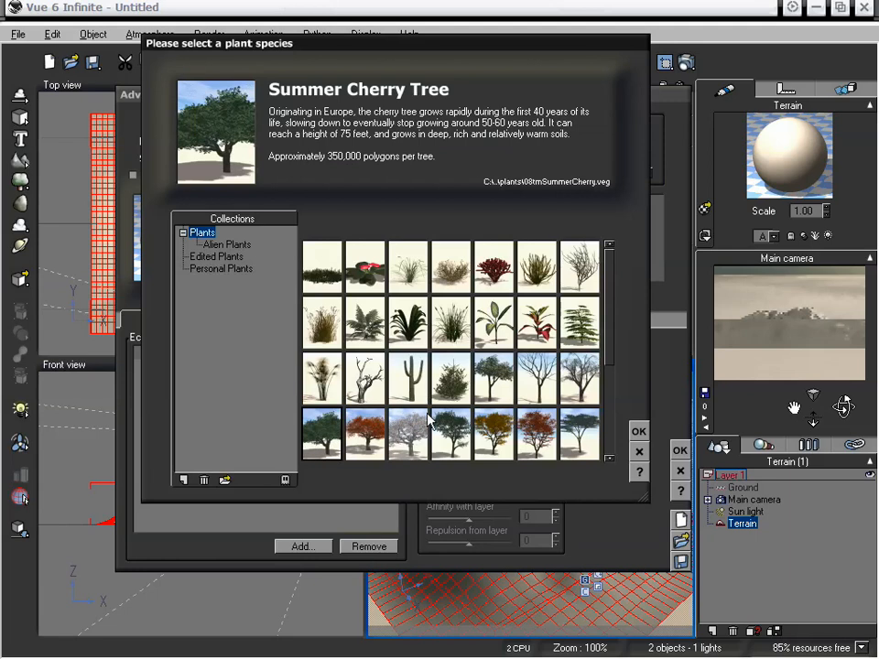
pyautogui.click(639, 432)
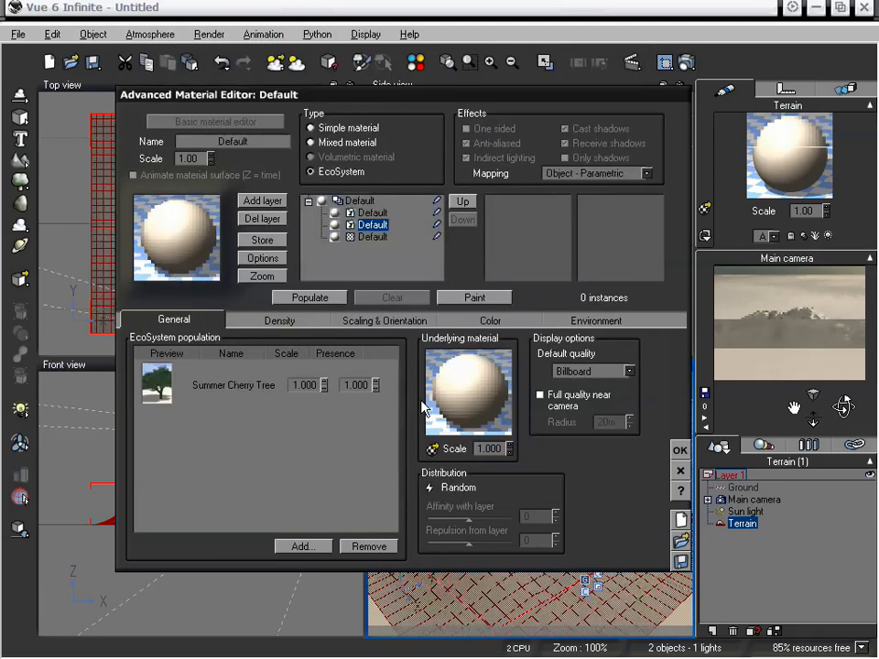
# Step: Add the Reeds plant to the upper EcoSystem layer's population
pyautogui.click(370, 213)
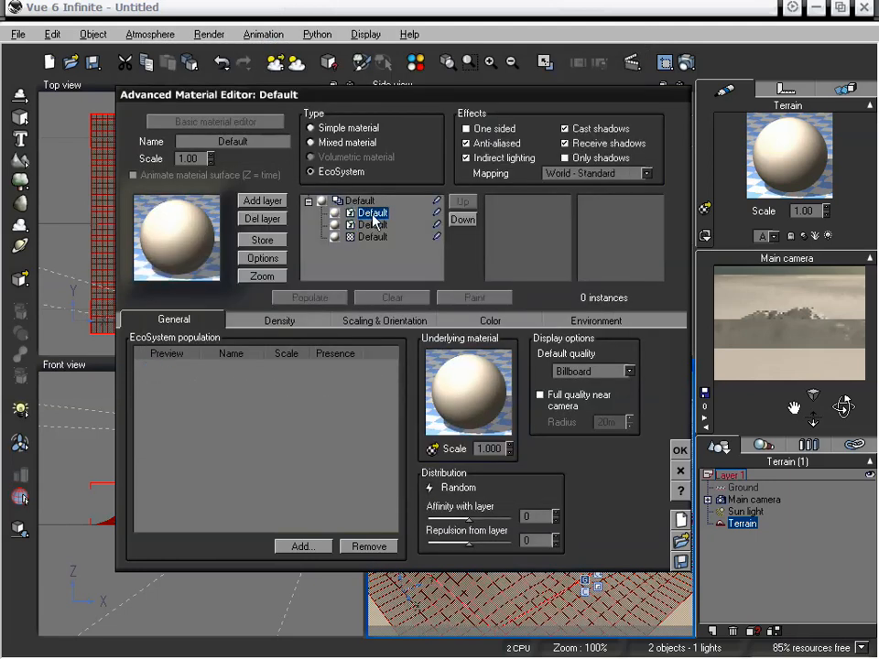
pyautogui.click(312, 547)
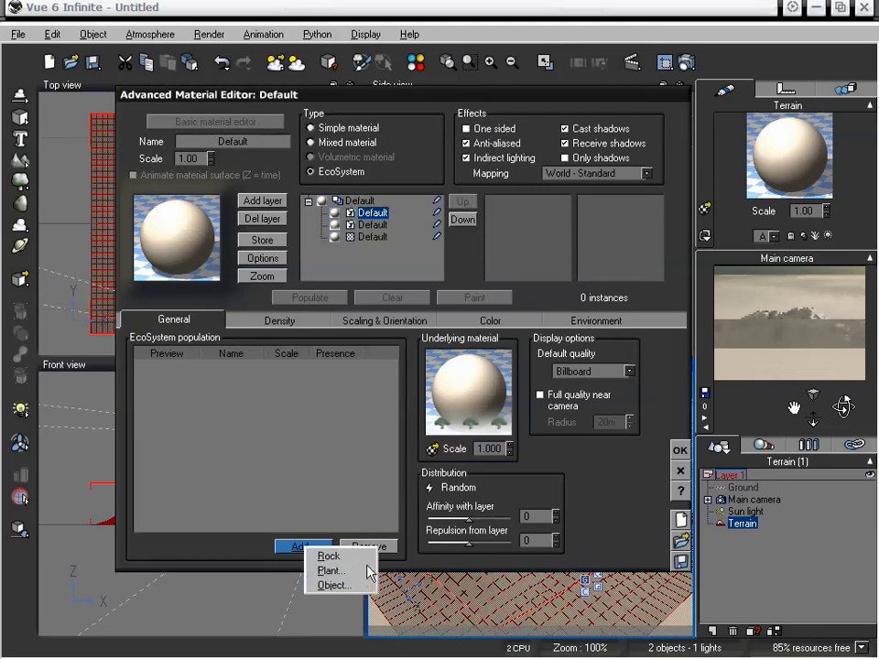
pyautogui.click(339, 570)
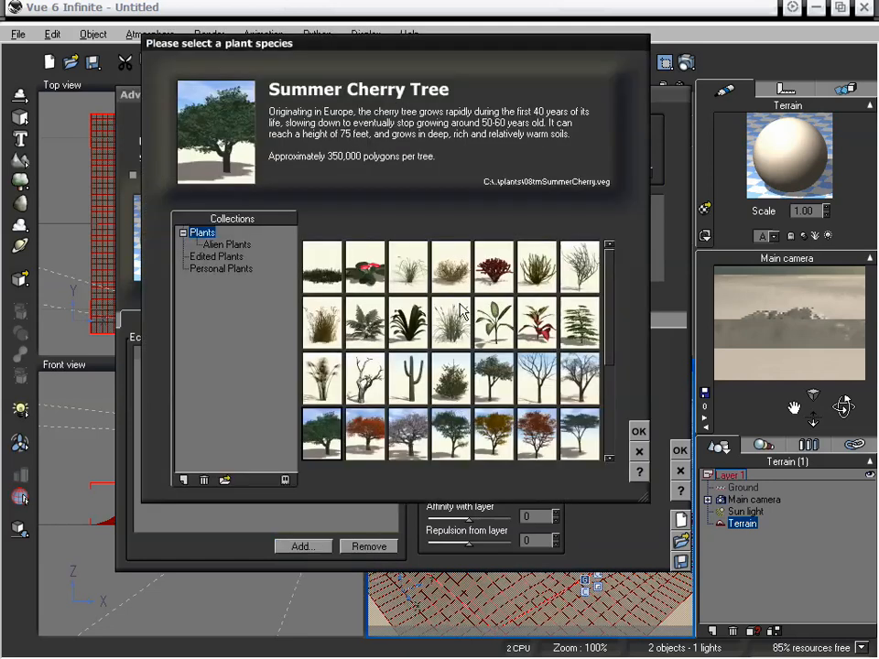
pyautogui.click(639, 431)
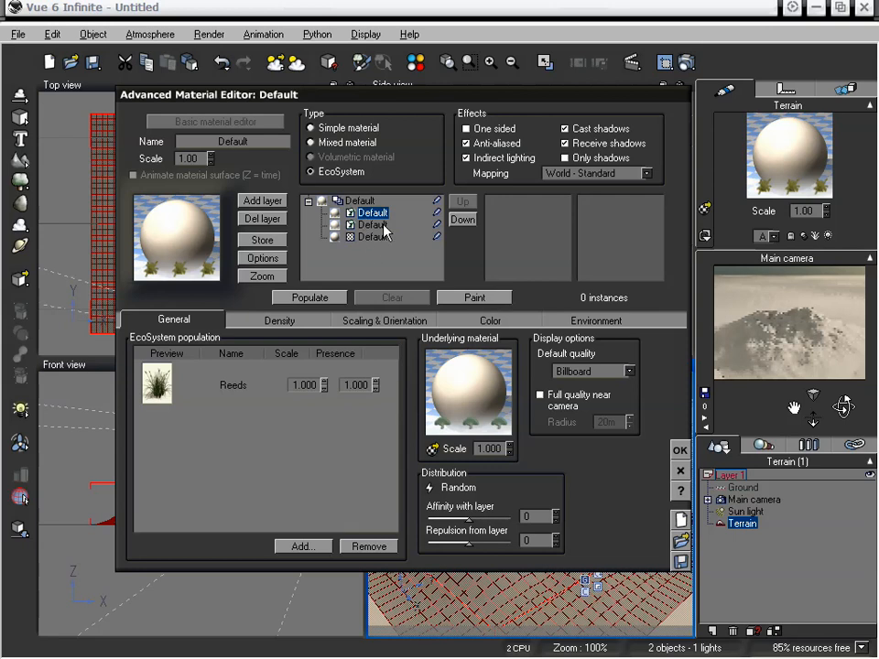
# Step: Examine the affinity and repulsion distribution settings and the environment constraints of the Reeds and Summer Cherry Tree layers
pyautogui.moveTo(400, 95); pyautogui.dragTo(295, 27)
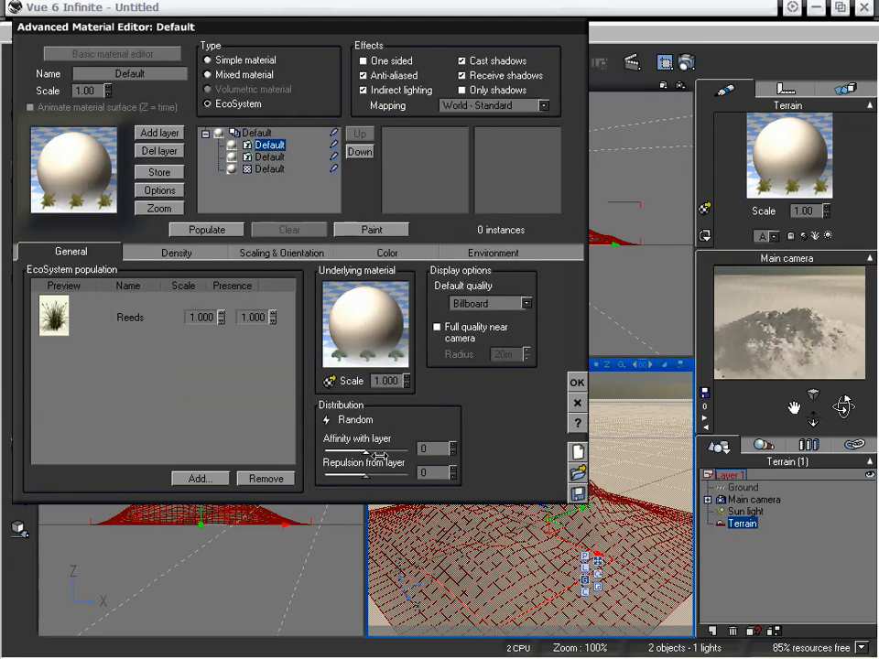
pyautogui.moveTo(368, 452)
pyautogui.mouseDown()
pyautogui.moveTo(393, 453)
pyautogui.moveTo(333, 453)
pyautogui.moveTo(367, 455)
pyautogui.mouseUp()
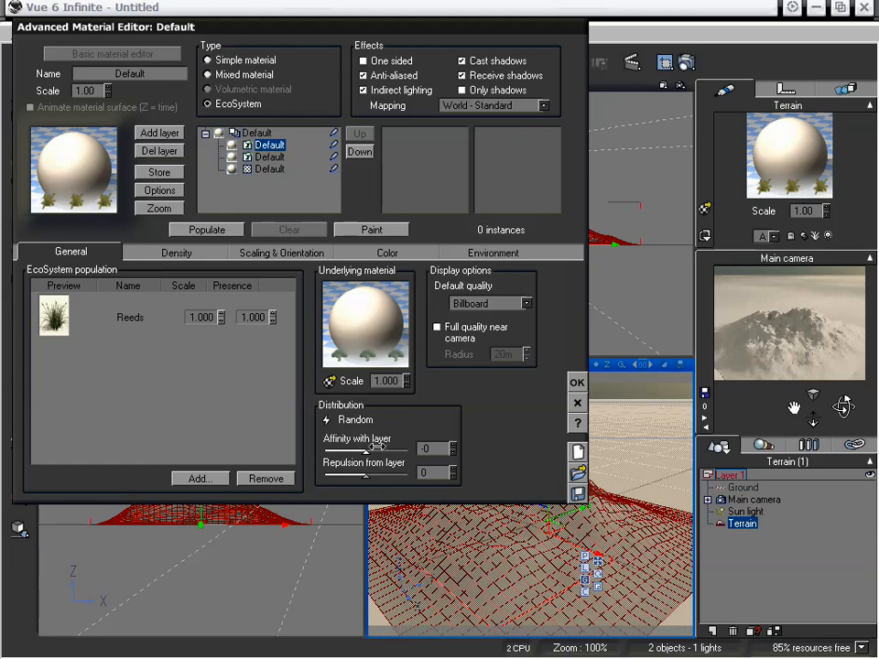
pyautogui.click(271, 157)
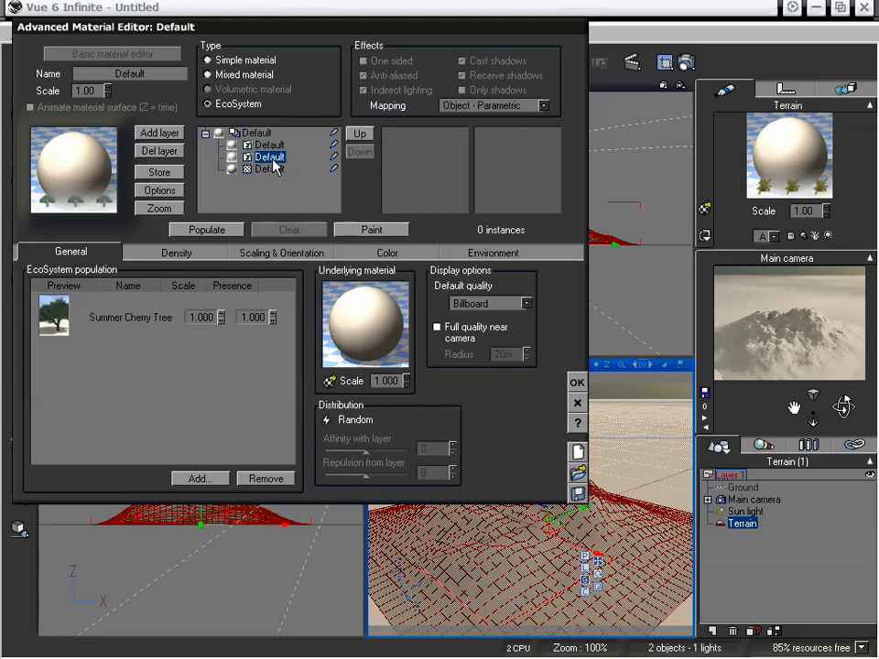
pyautogui.click(270, 145)
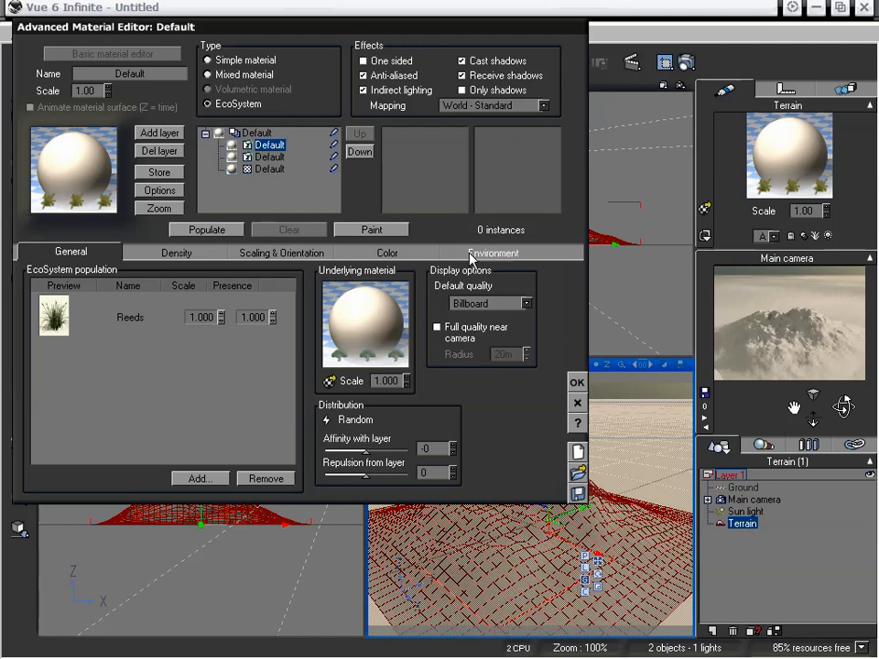
pyautogui.click(502, 264)
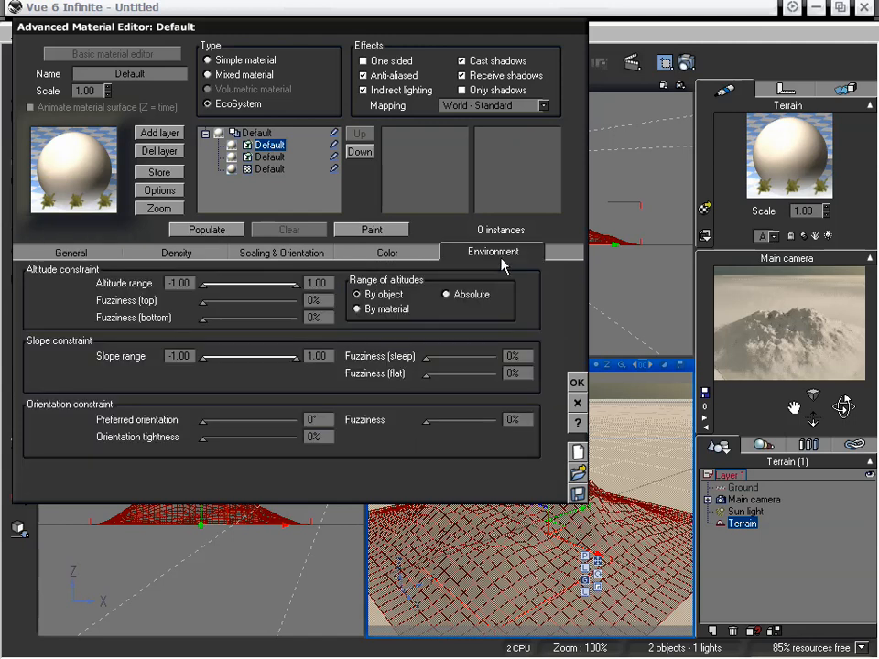
pyautogui.click(270, 156)
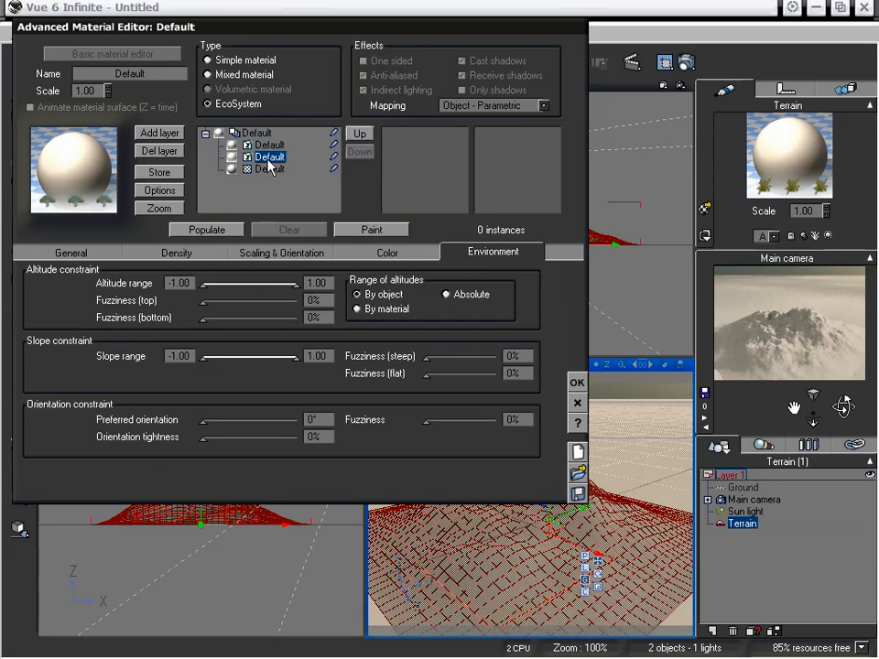
pyautogui.click(270, 145)
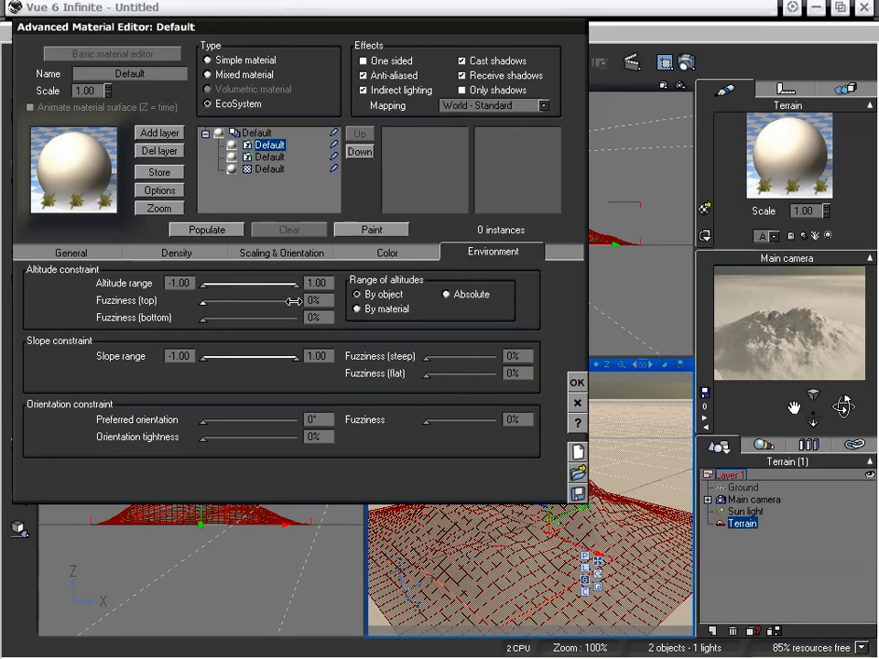
pyautogui.click(270, 156)
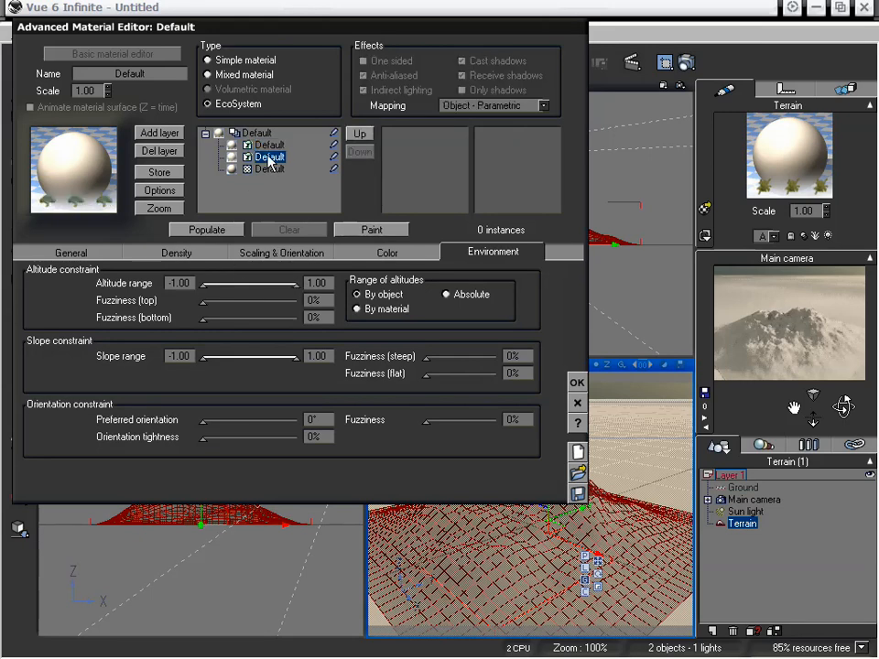
pyautogui.click(114, 251)
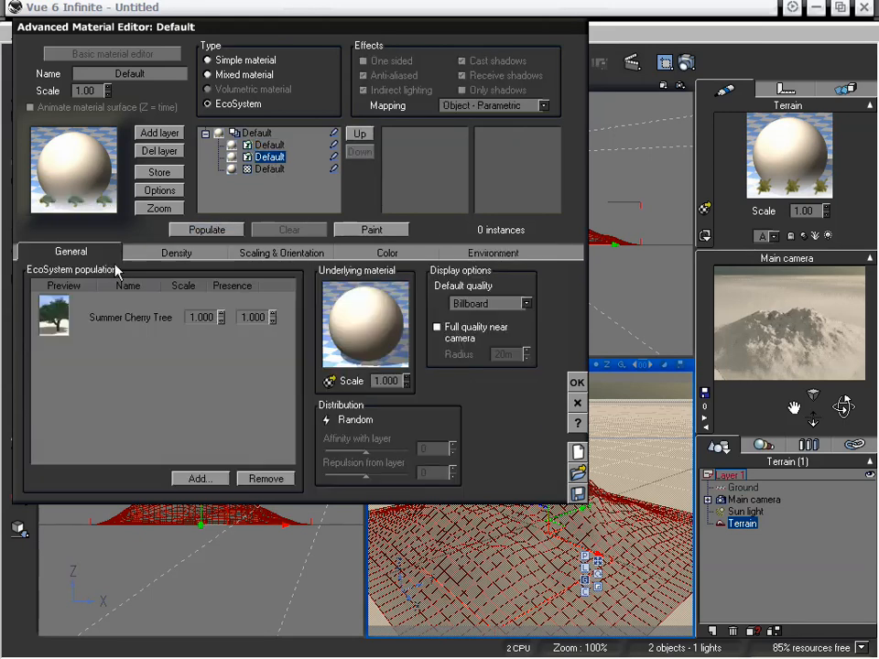
pyautogui.click(268, 145)
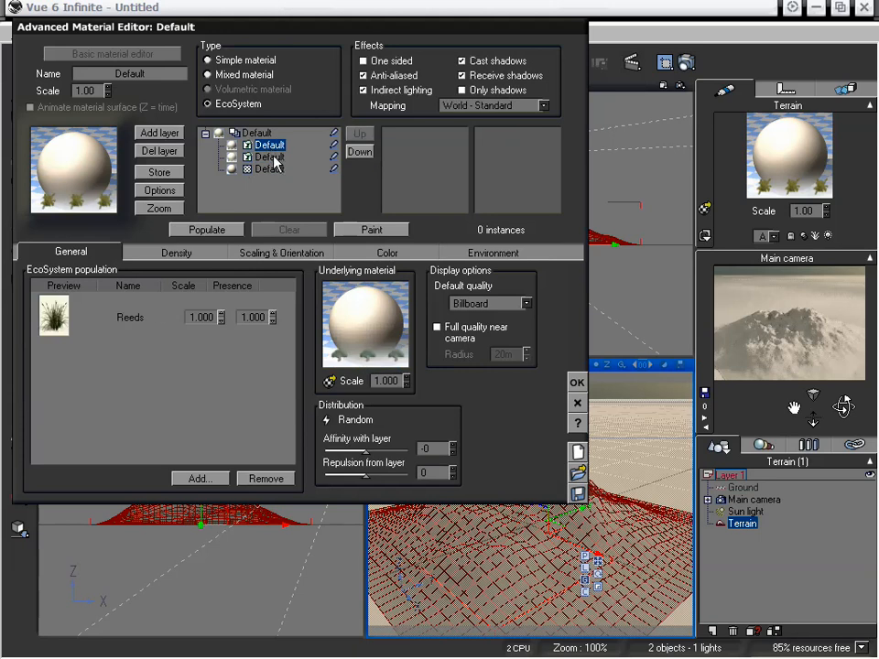
# Step: Reduce the overall density of the Summer Cherry Tree layer to about 13%
pyautogui.click(271, 158)
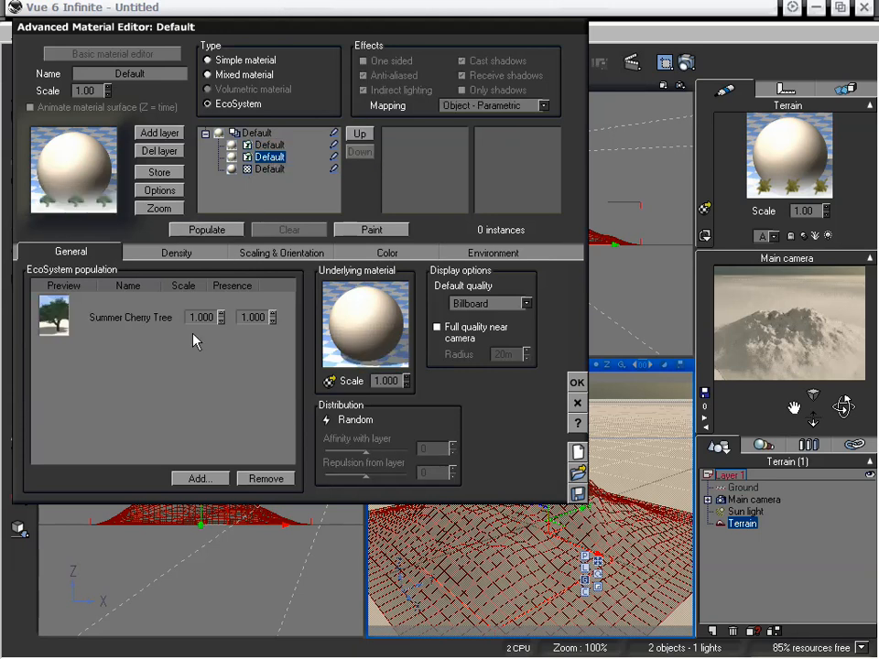
pyautogui.click(177, 252)
pyautogui.moveTo(115, 293); pyautogui.dragTo(55, 297)
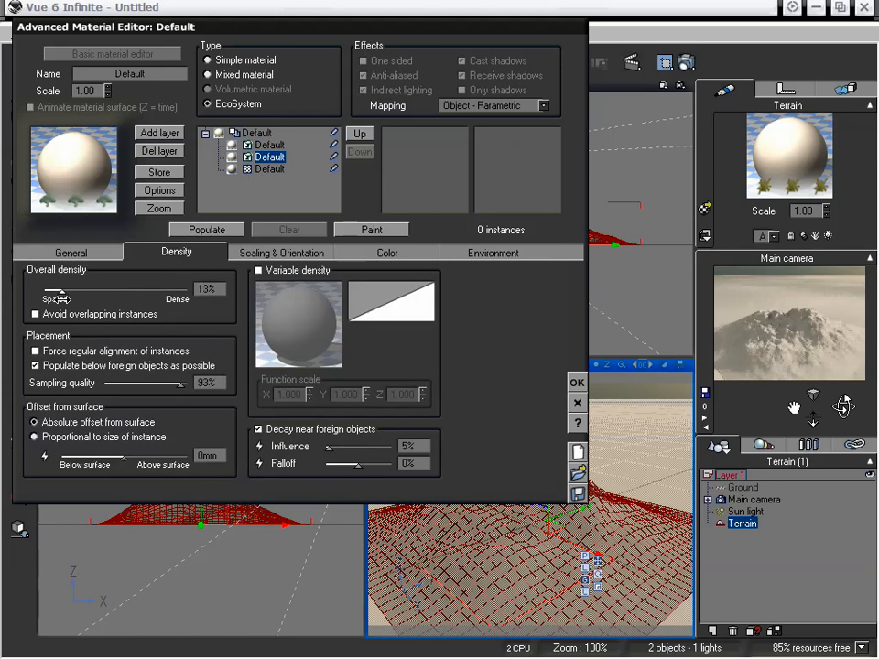
# Step: Raise the overall density of the Reeds layer to 75%
pyautogui.click(269, 145)
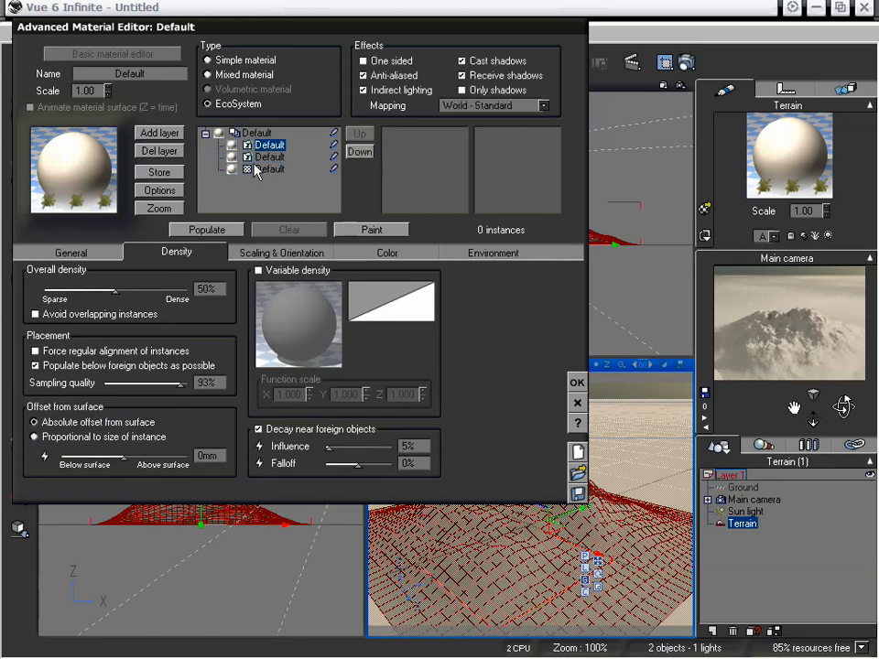
pyautogui.click(70, 252)
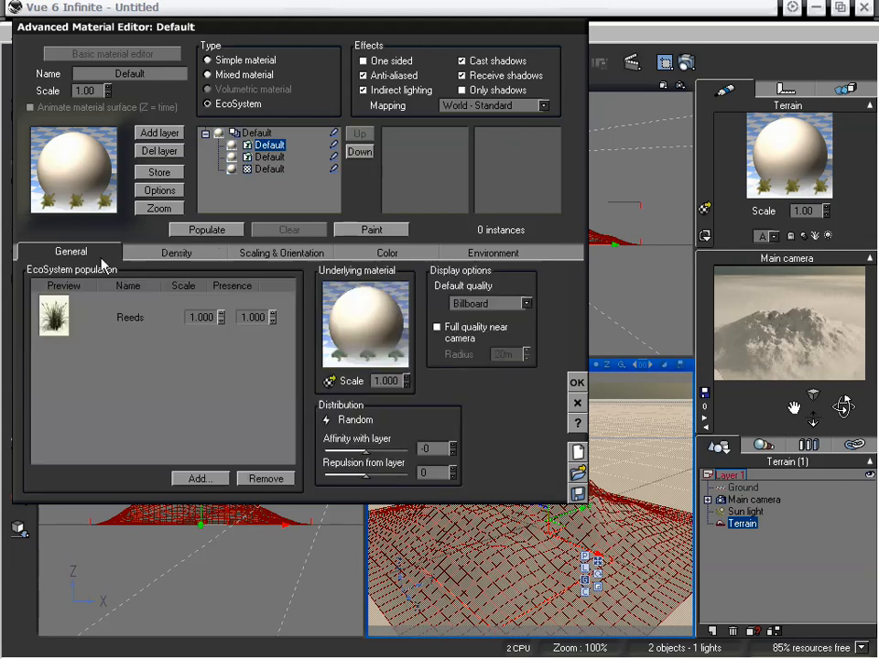
pyautogui.click(165, 254)
pyautogui.moveTo(114, 293); pyautogui.dragTo(160, 294)
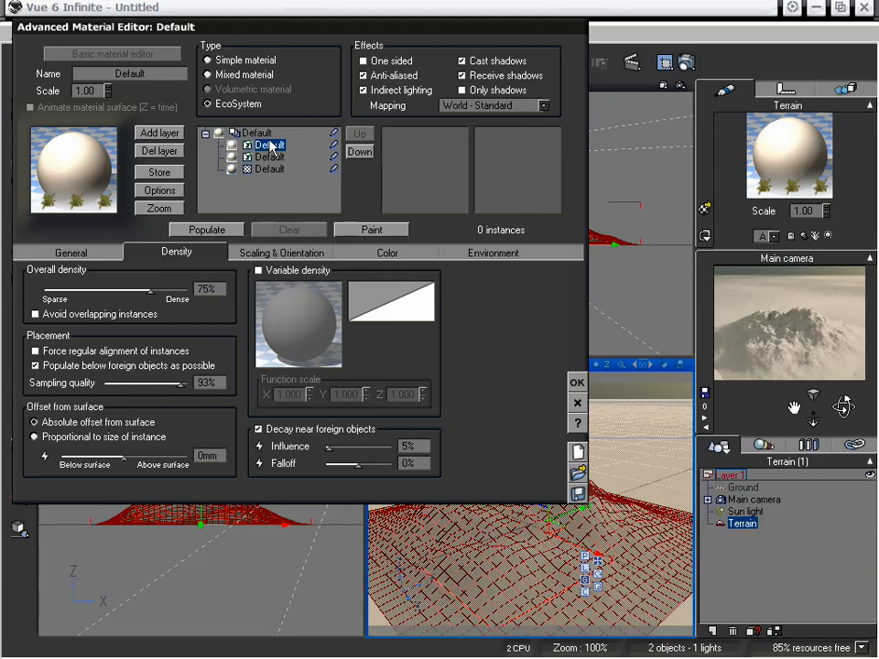
# Step: Add a new layer from the Default rock material to the stack and make it an EcoSystem layer
pyautogui.click(171, 134)
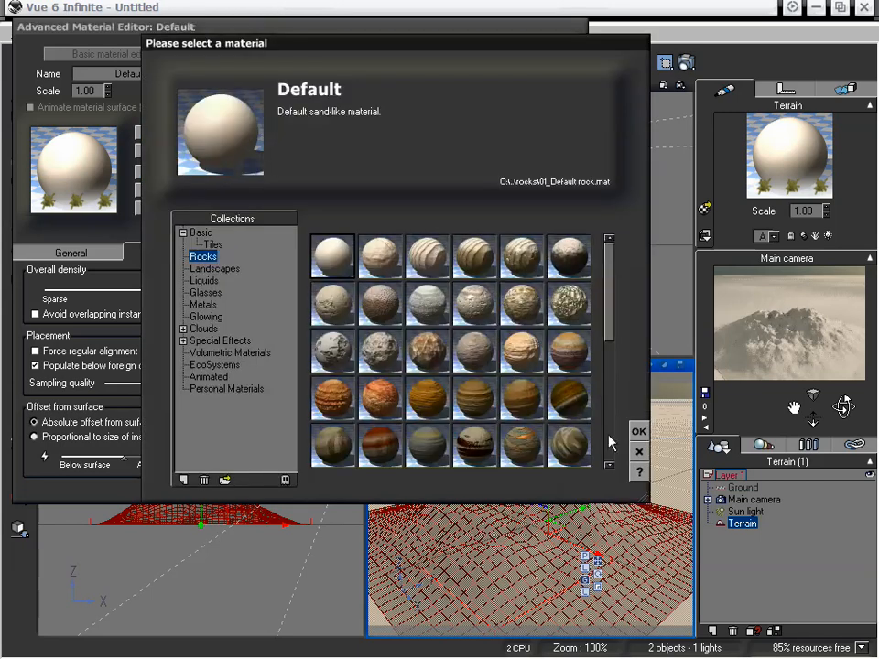
pyautogui.click(638, 433)
pyautogui.click(226, 106)
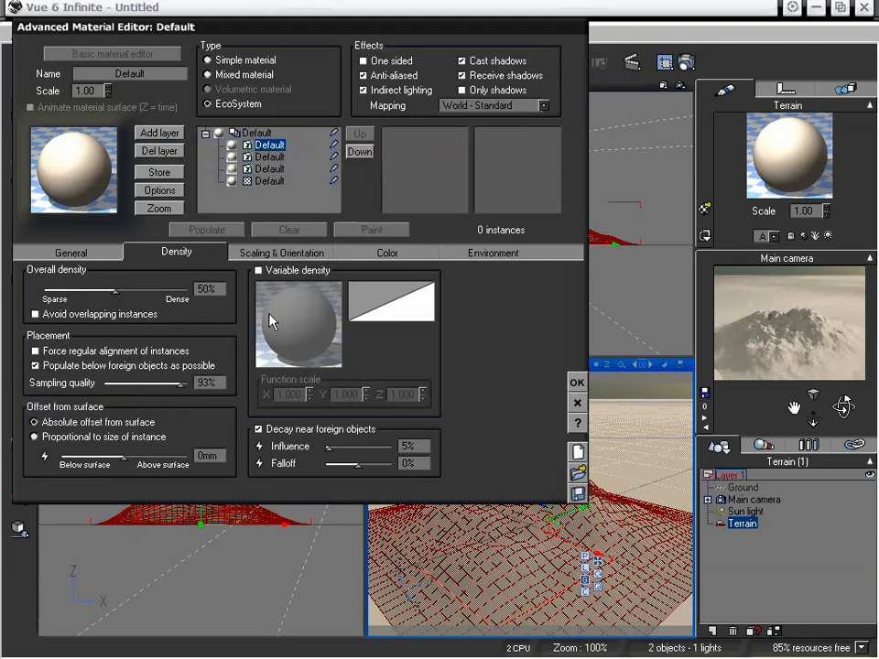
# Step: Add the Dry Bush plant to the new layer's population and raise its overall density to 100%
pyautogui.click(70, 252)
pyautogui.click(196, 478)
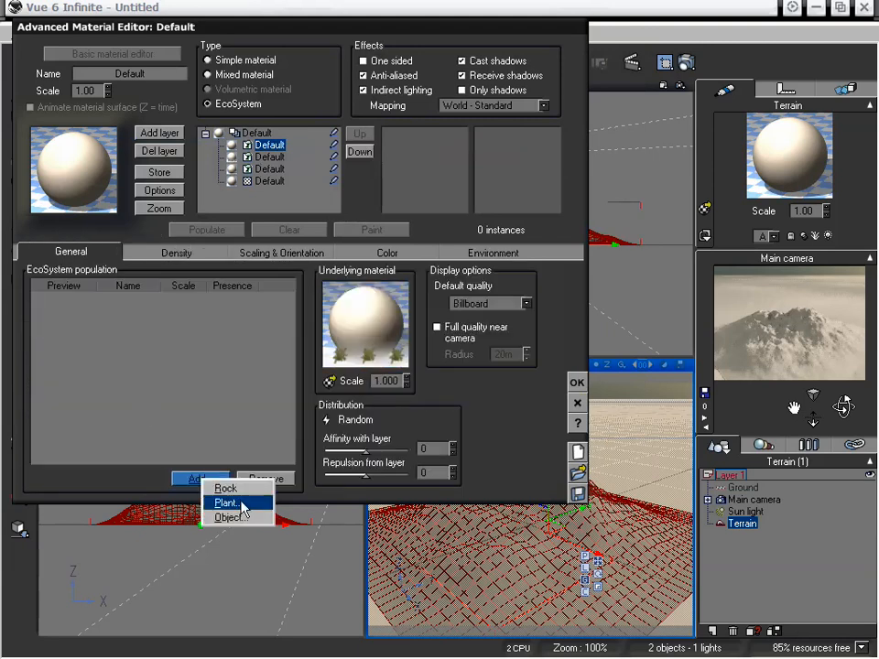
pyautogui.click(240, 501)
pyautogui.click(450, 266)
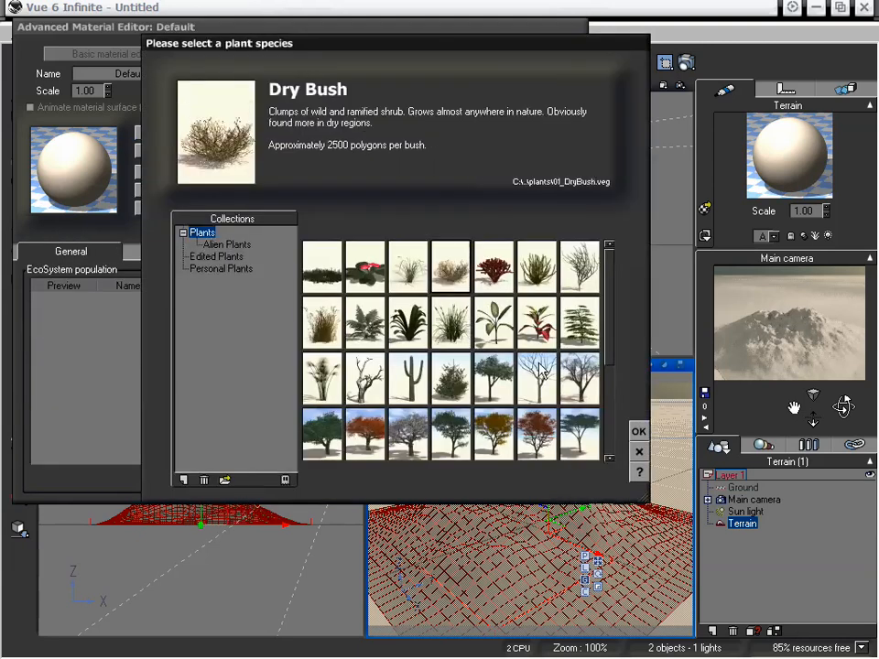
pyautogui.click(639, 433)
pyautogui.click(175, 253)
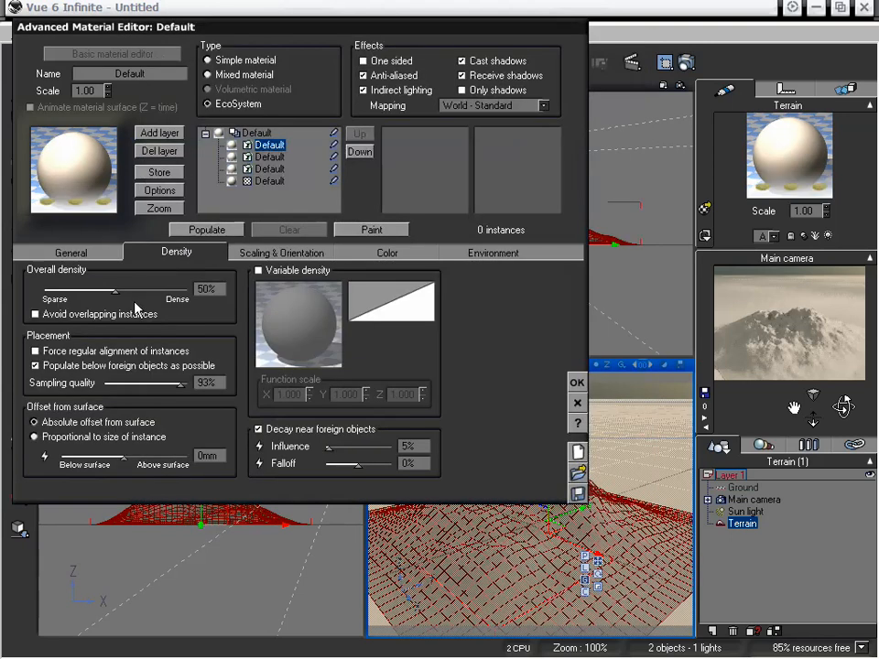
pyautogui.moveTo(115, 291); pyautogui.dragTo(126, 290)
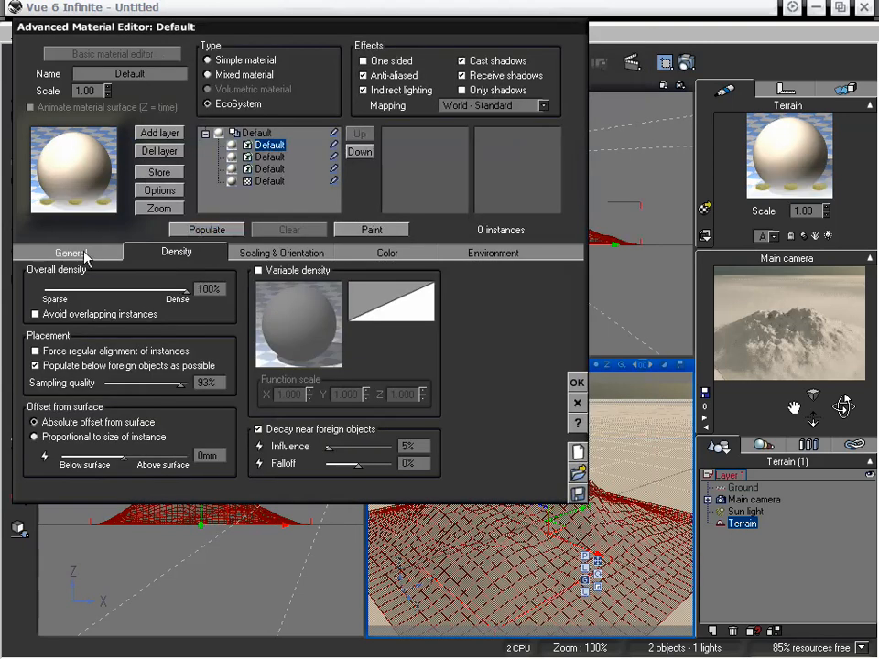
# Step: Populate the terrain's EcoSystem starting from the Summer Cherry Tree layer
pyautogui.click(86, 253)
pyautogui.click(269, 158)
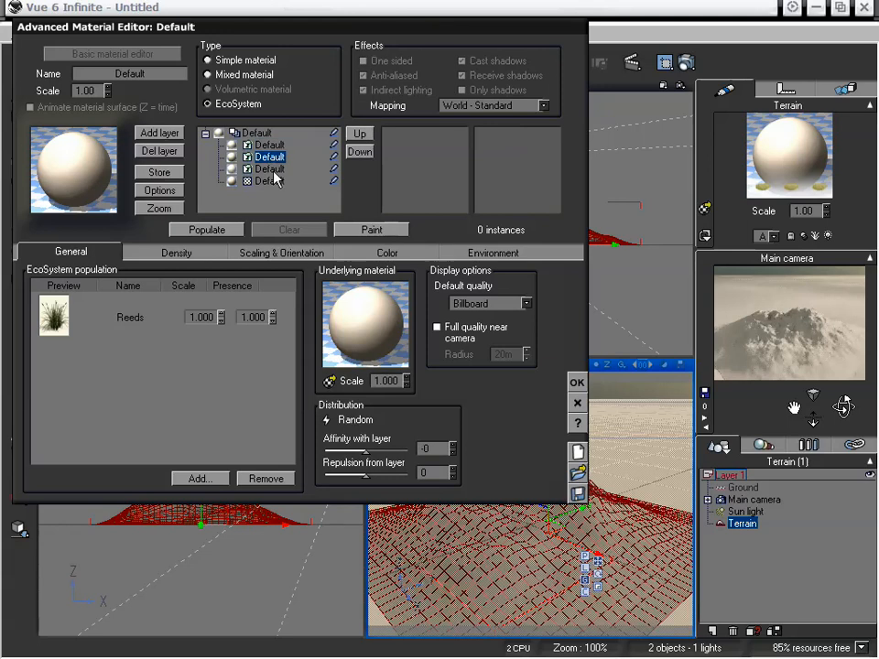
pyautogui.click(271, 169)
pyautogui.click(222, 230)
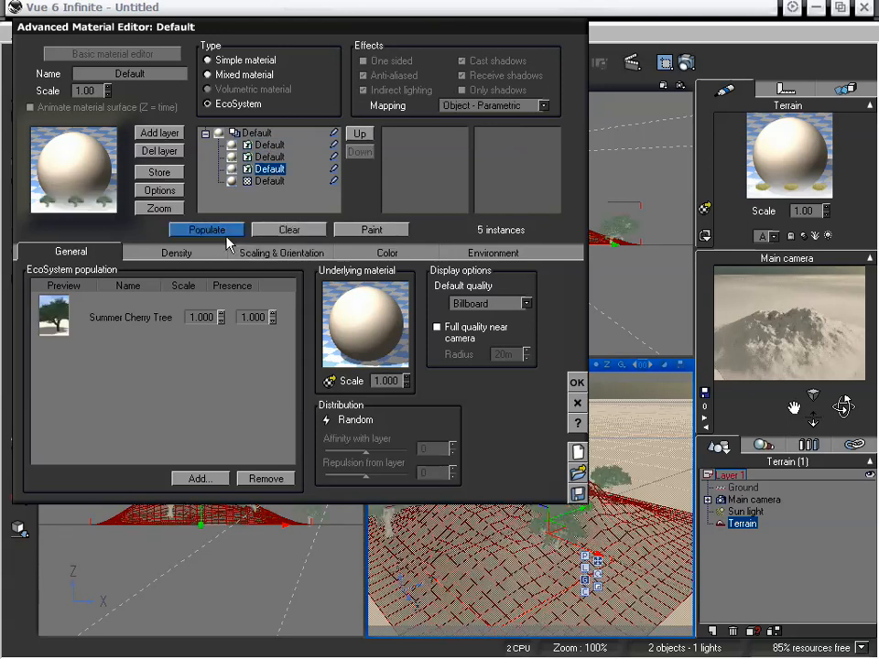
# Step: Examine the populated Summer Cherry Tree, Reeds and Dry Bush layers, their instances and densities, and the plant distribution in the top view
pyautogui.moveTo(305, 32)
pyautogui.mouseDown()
pyautogui.moveTo(229, 32)
pyautogui.moveTo(308, 24)
pyautogui.mouseUp()
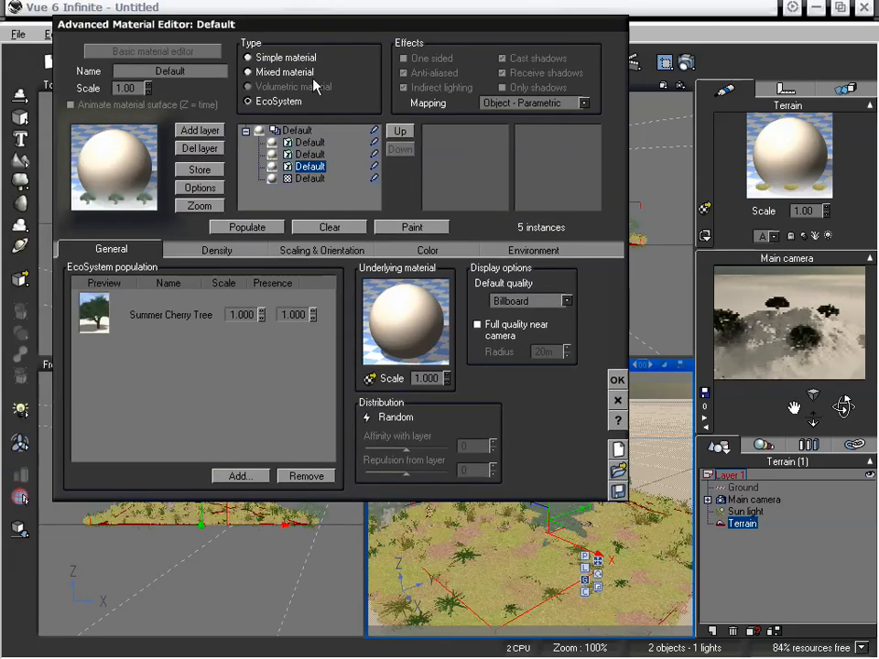
pyautogui.moveTo(360, 35); pyautogui.dragTo(311, 23)
pyautogui.click(265, 140)
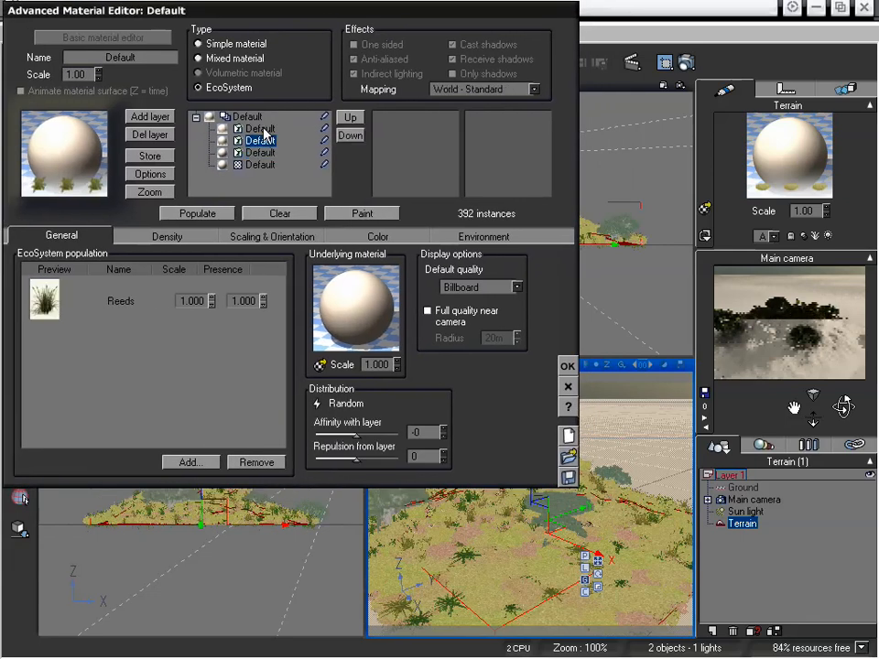
pyautogui.click(265, 130)
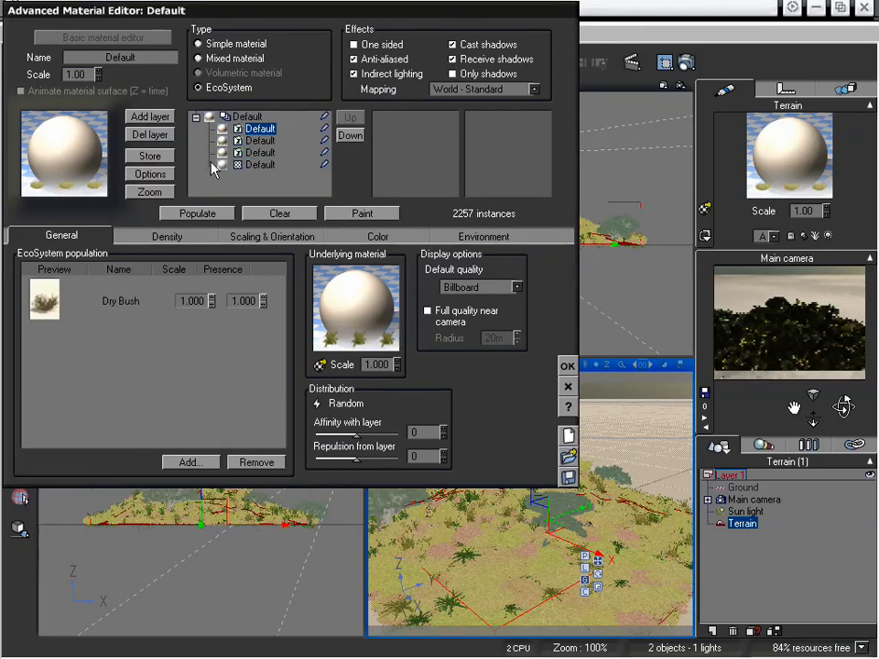
pyautogui.click(249, 153)
pyautogui.click(168, 235)
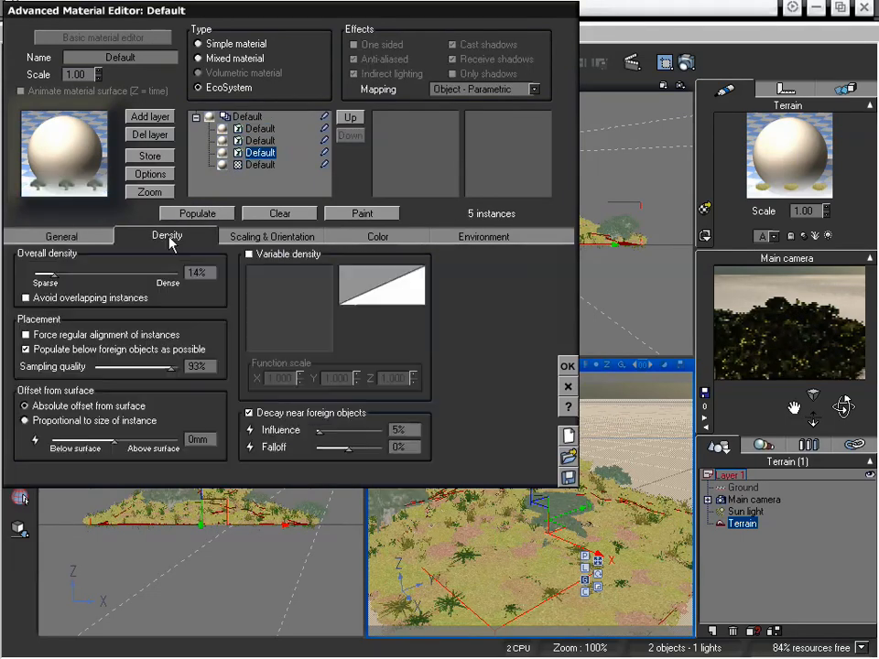
pyautogui.moveTo(365, 16); pyautogui.dragTo(676, 130)
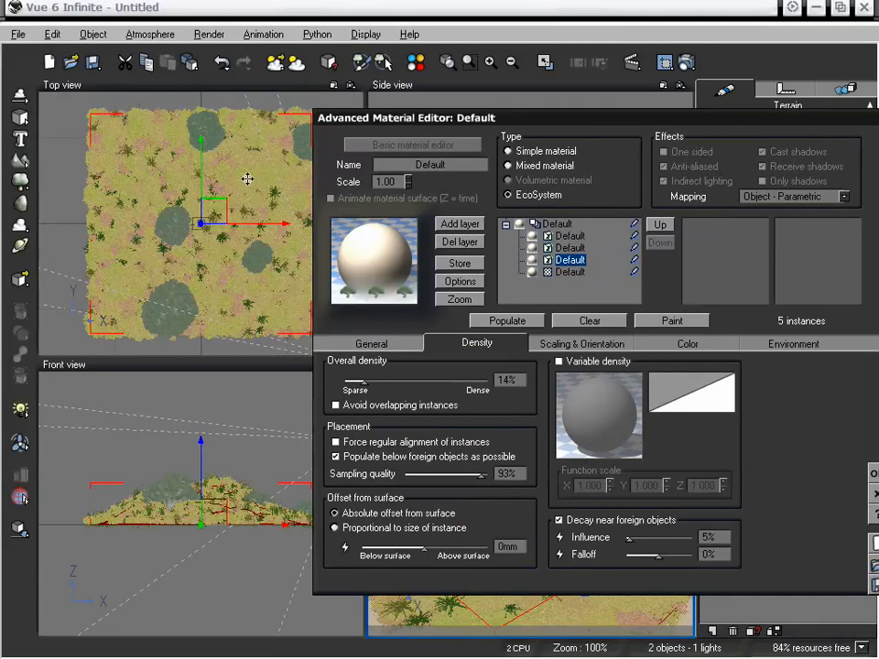
pyautogui.click(136, 200)
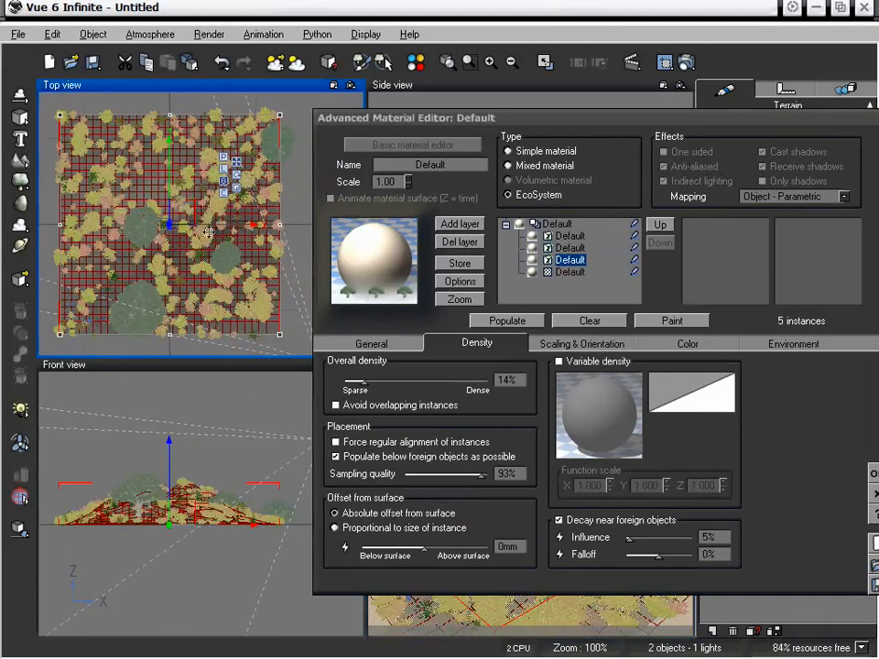
pyautogui.moveTo(436, 125); pyautogui.dragTo(409, 96)
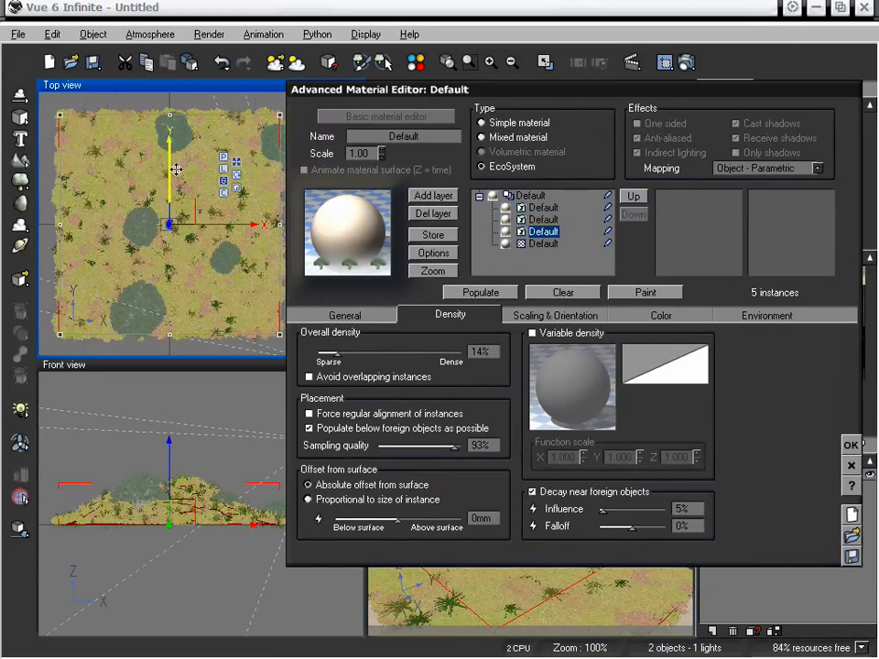
pyautogui.click(541, 221)
pyautogui.click(544, 209)
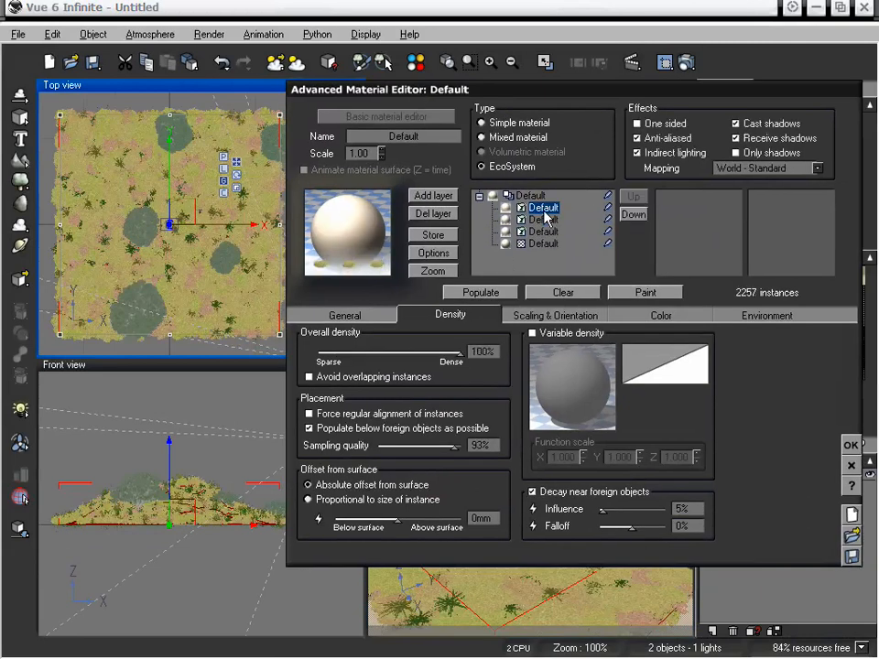
pyautogui.click(544, 232)
pyautogui.click(544, 220)
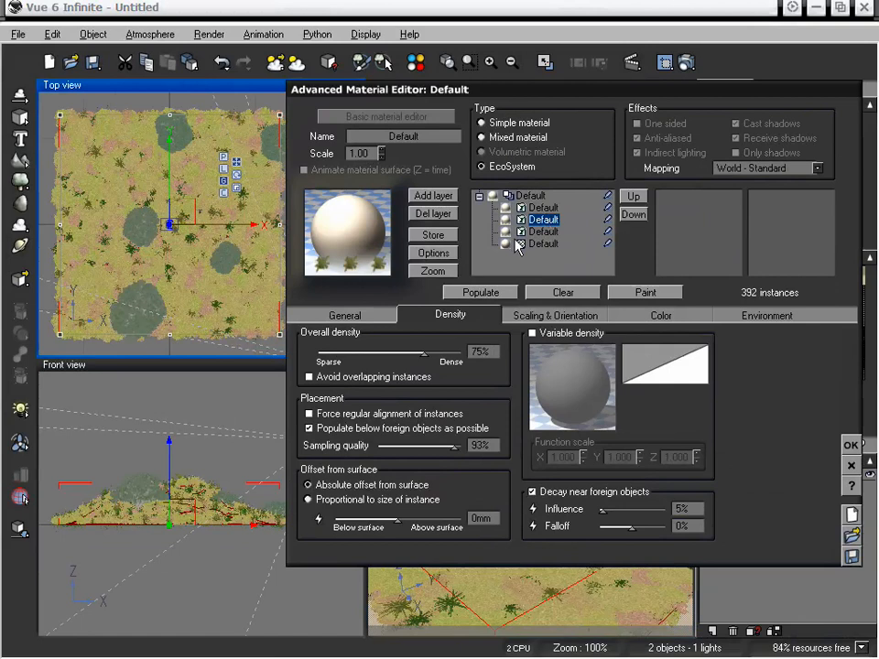
# Step: Try positive and negative layer affinity on the Reeds layer, repopulating for each, and repopulate with the affinity reset to 0
pyautogui.click(360, 317)
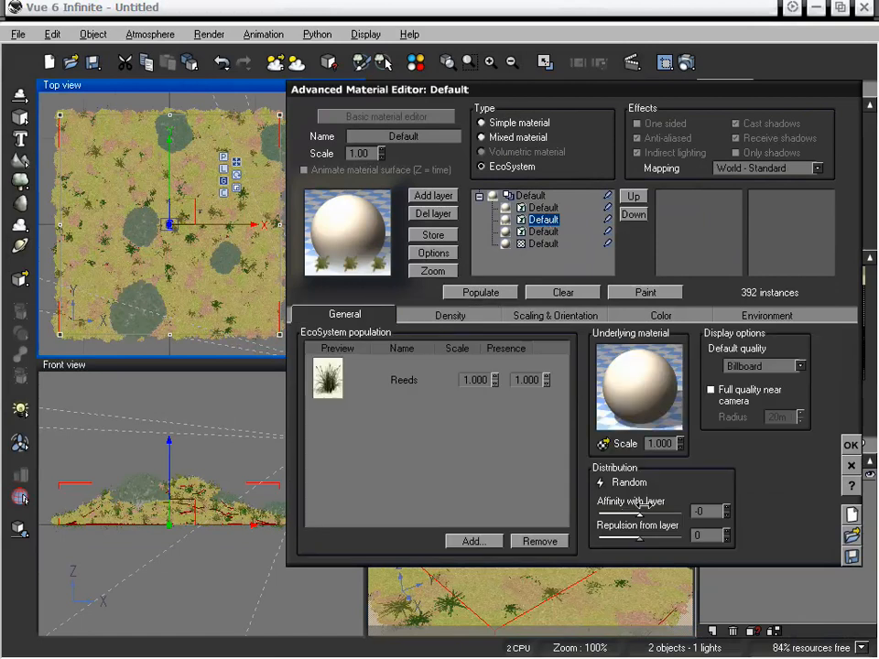
pyautogui.click(504, 293)
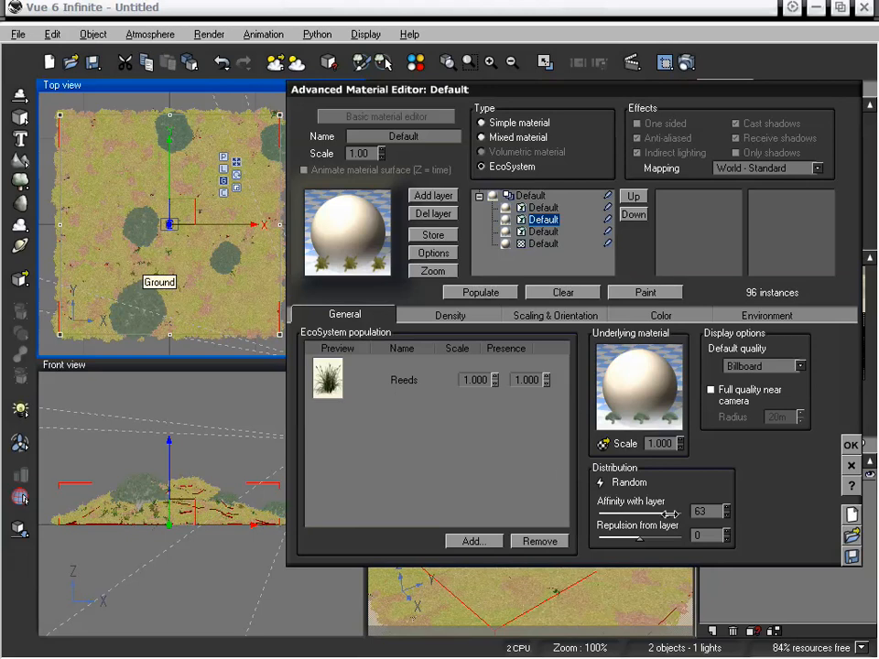
pyautogui.moveTo(676, 514); pyautogui.dragTo(601, 513)
pyautogui.click(477, 294)
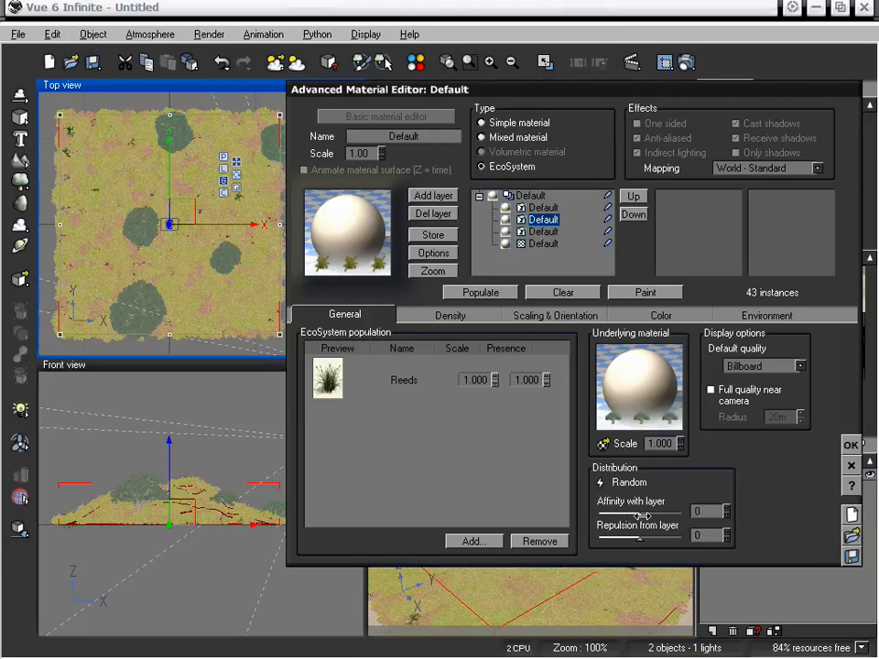
pyautogui.click(489, 293)
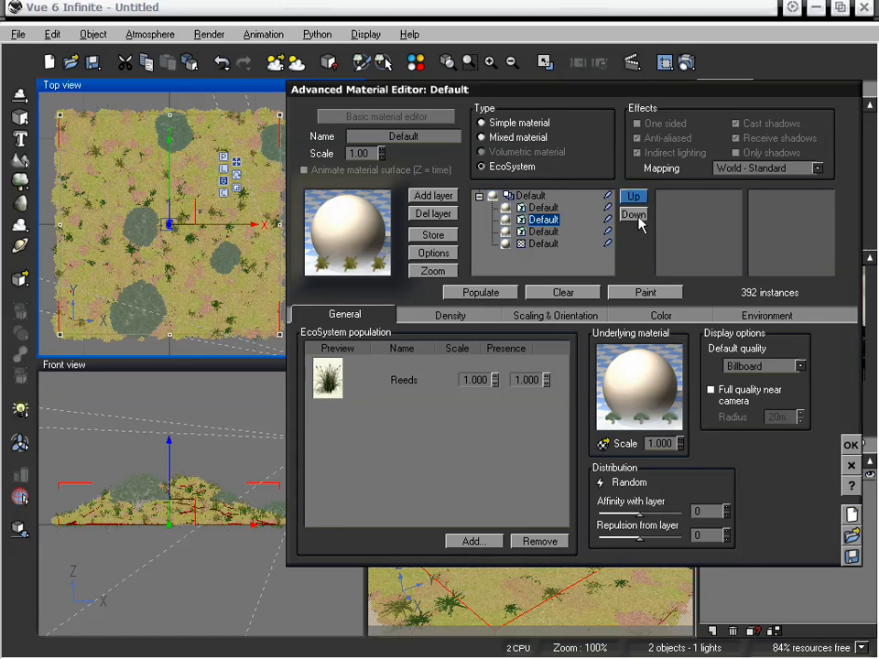
# Step: Set the default display quality of the Summer Cherry Tree layer to Smooth Shaded
pyautogui.moveTo(607, 96); pyautogui.dragTo(364, 64)
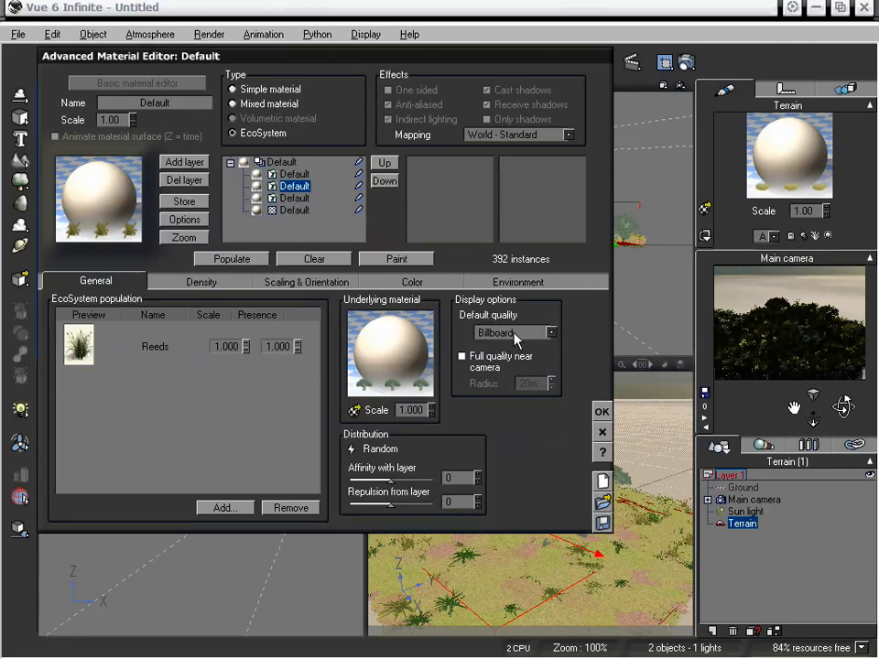
pyautogui.moveTo(403, 58); pyautogui.dragTo(368, 26)
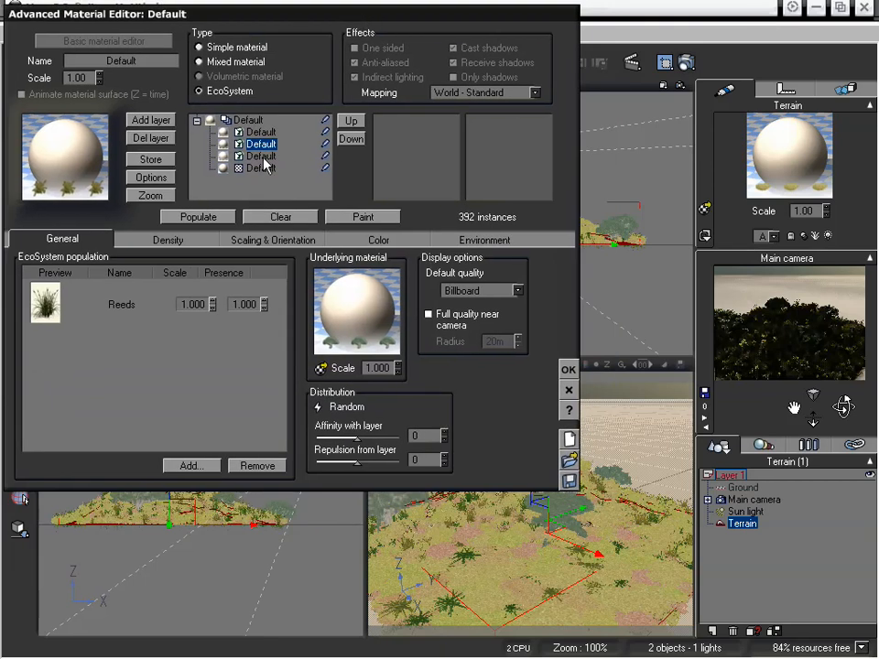
pyautogui.click(264, 165)
pyautogui.click(262, 140)
pyautogui.click(262, 133)
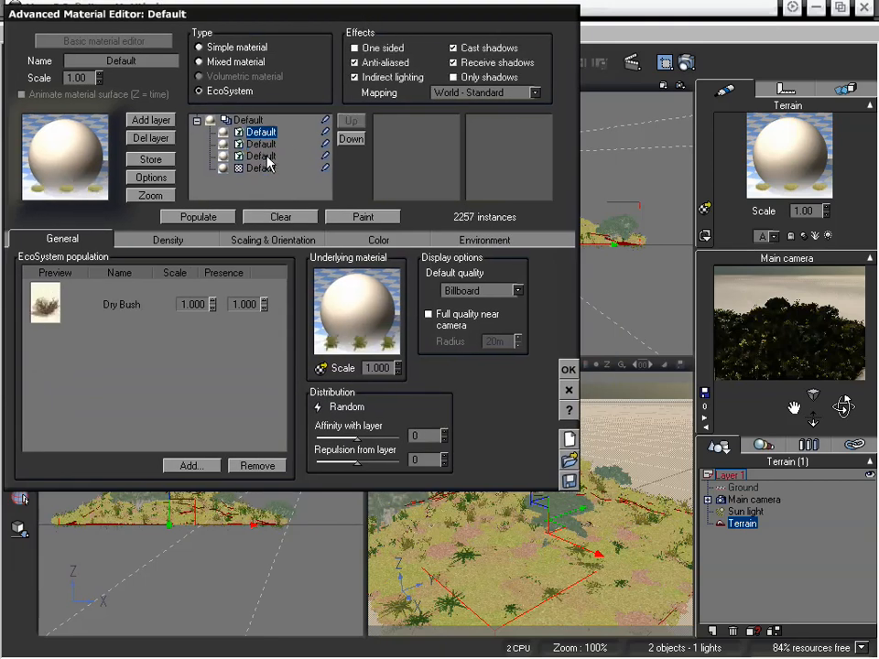
pyautogui.click(266, 157)
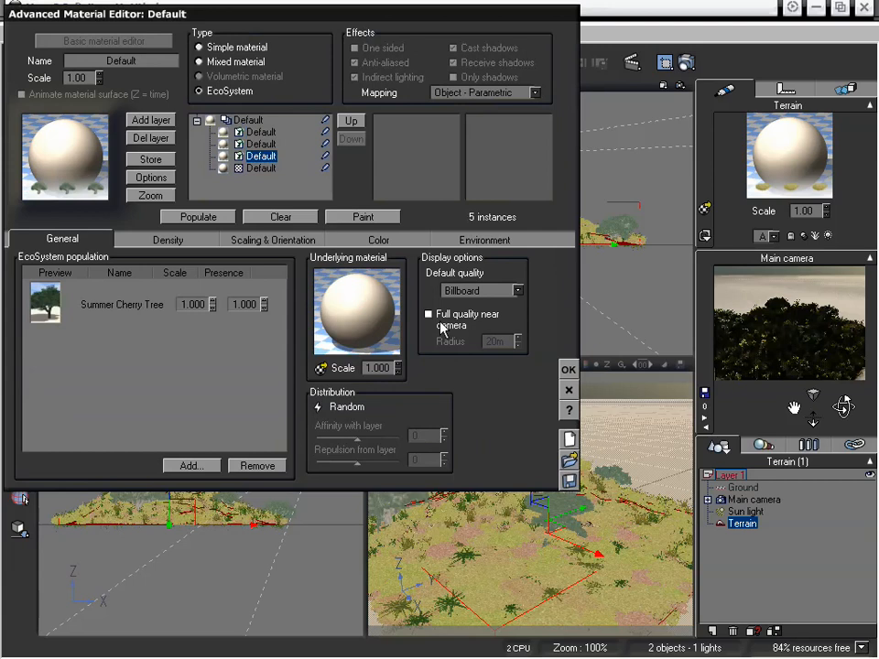
pyautogui.click(474, 291)
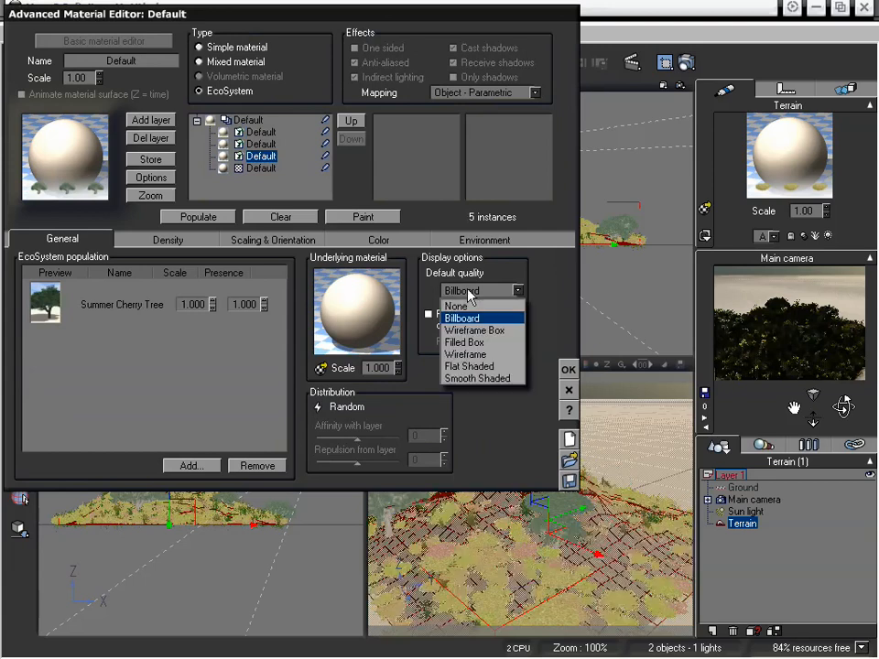
pyautogui.click(485, 378)
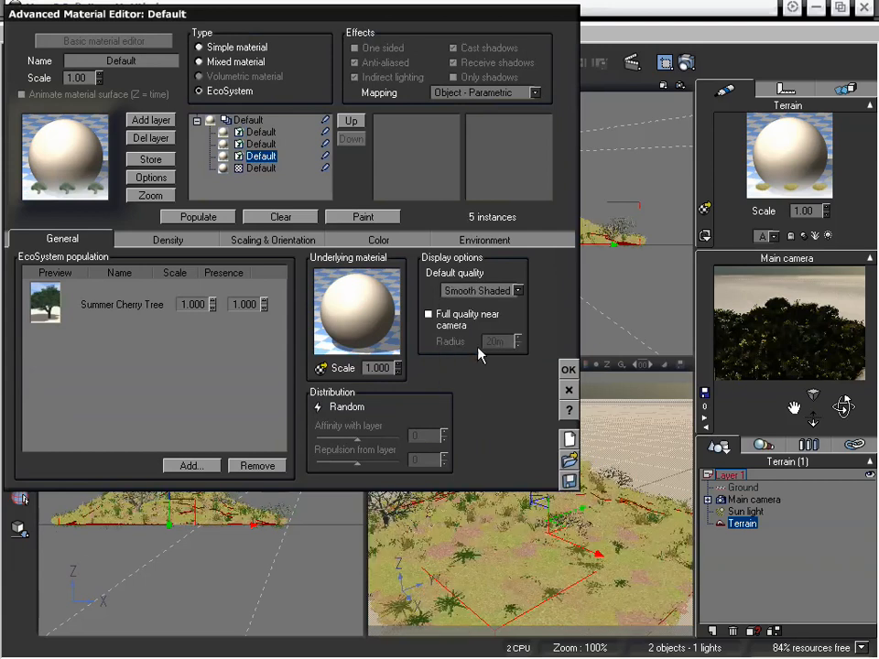
# Step: Accept the material changes and bring the main camera low and close to the planted terrain slope
pyautogui.moveTo(388, 16)
pyautogui.mouseDown()
pyautogui.moveTo(478, 156)
pyautogui.moveTo(345, 36)
pyautogui.moveTo(379, 14)
pyautogui.mouseUp()
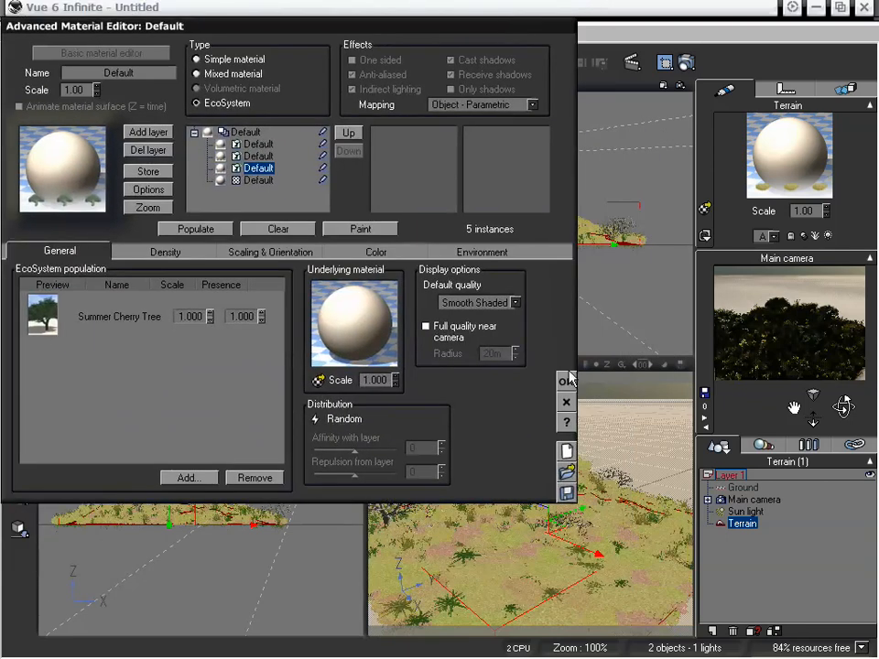
pyautogui.click(558, 366)
pyautogui.click(786, 568)
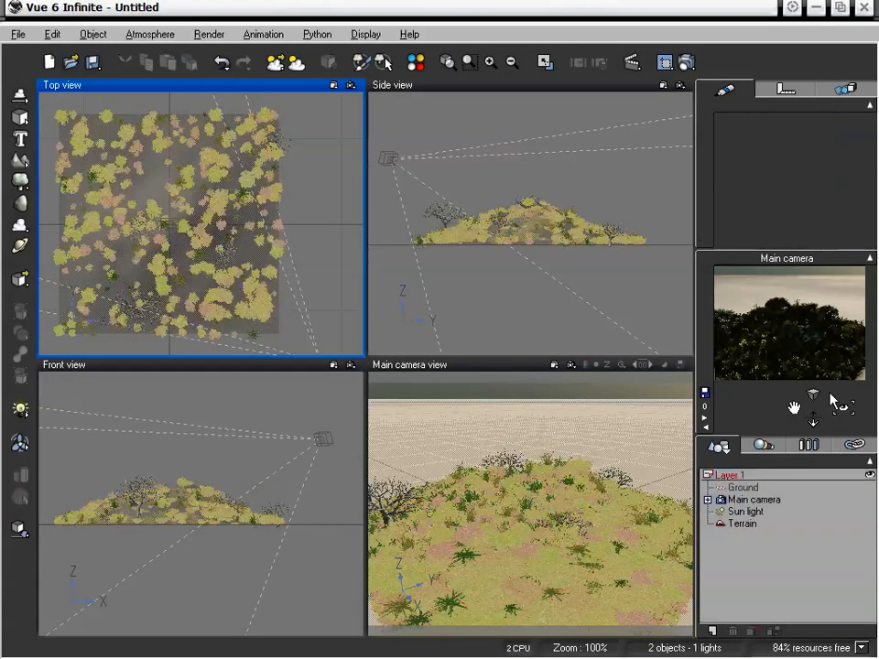
pyautogui.moveTo(843, 409); pyautogui.dragTo(792, 410)
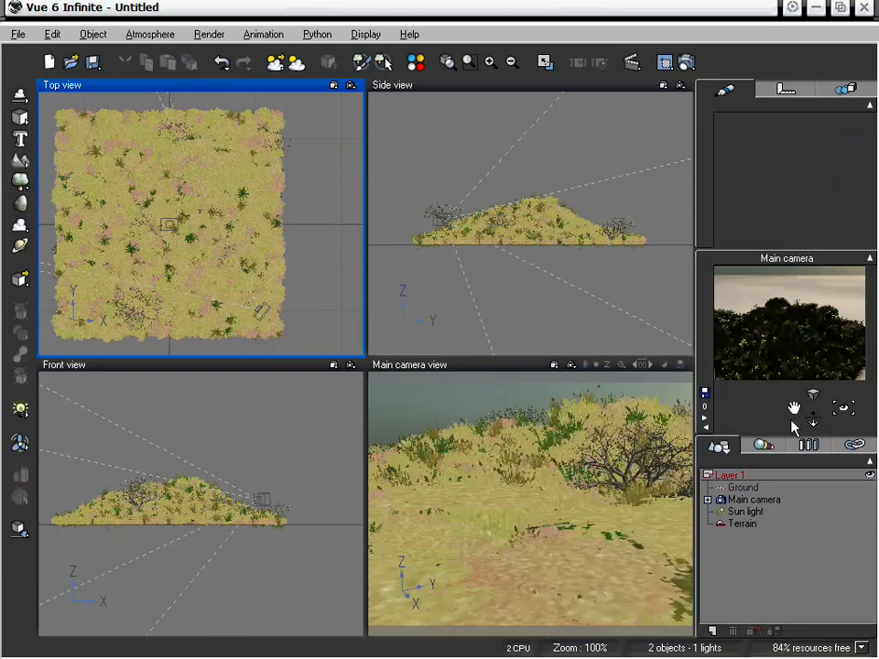
# Step: Set the Summer Cherry Tree's scale to 2 in the terrain material, repopulate that layer and accept the changes
pyautogui.click(739, 524)
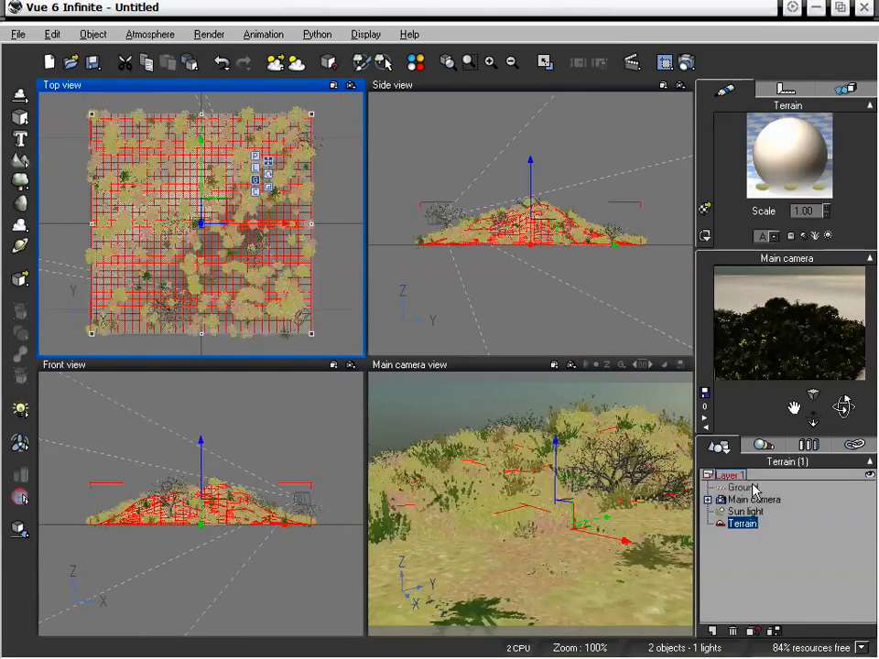
pyautogui.doubleClick(788, 192)
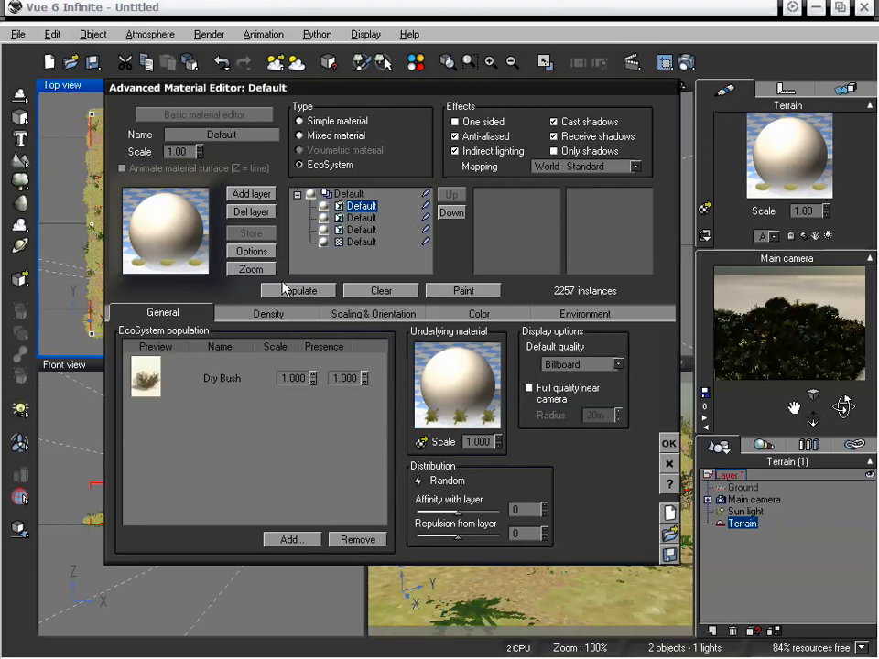
pyautogui.click(369, 231)
pyautogui.doubleClick(293, 378)
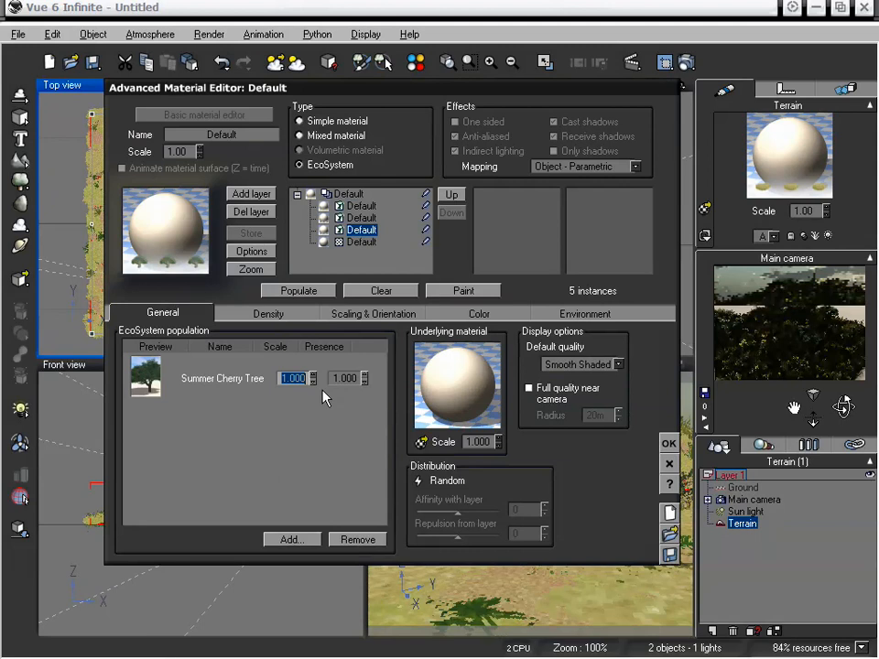
pyautogui.write('2')
pyautogui.press('Return')
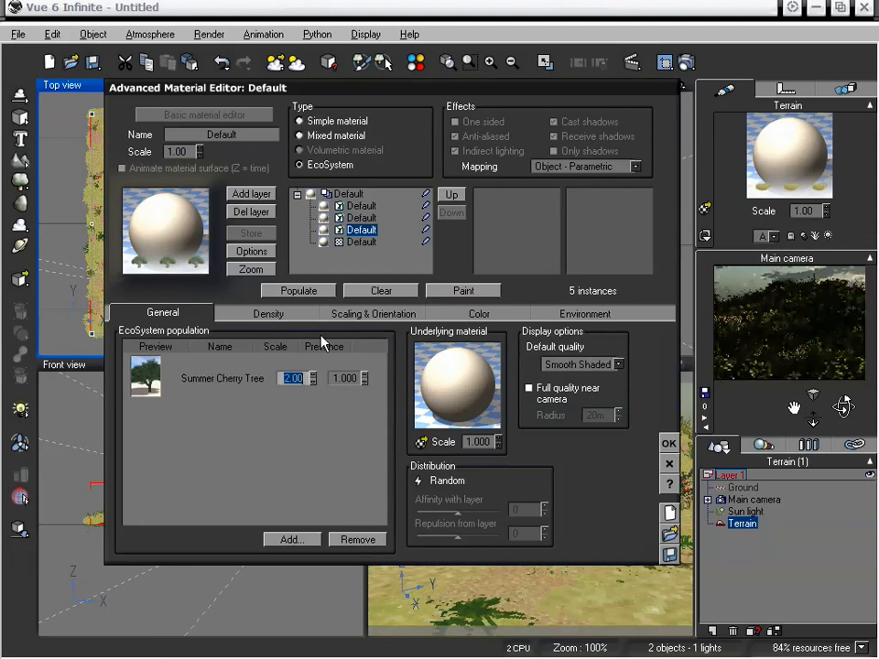
pyautogui.click(309, 290)
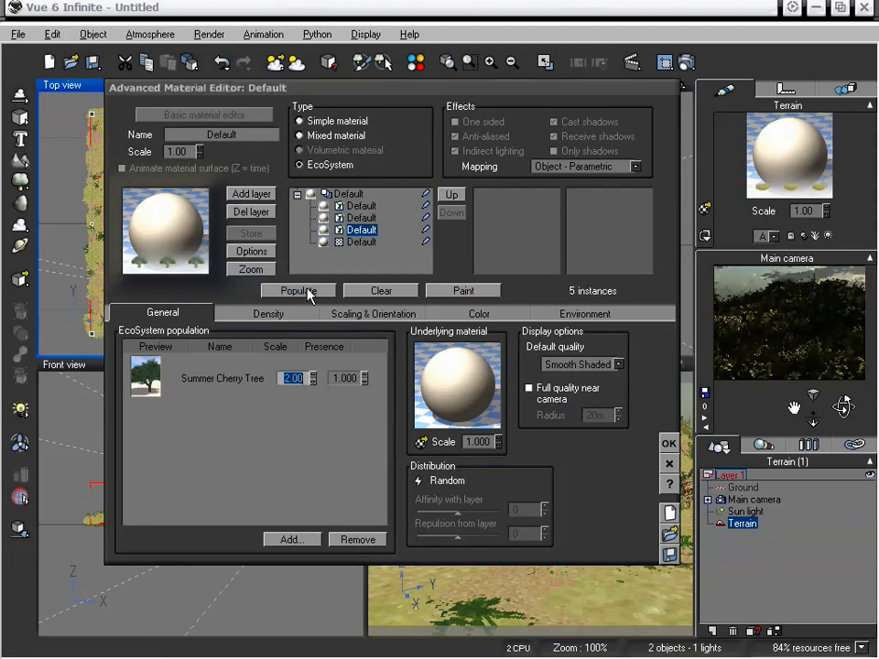
pyautogui.click(669, 445)
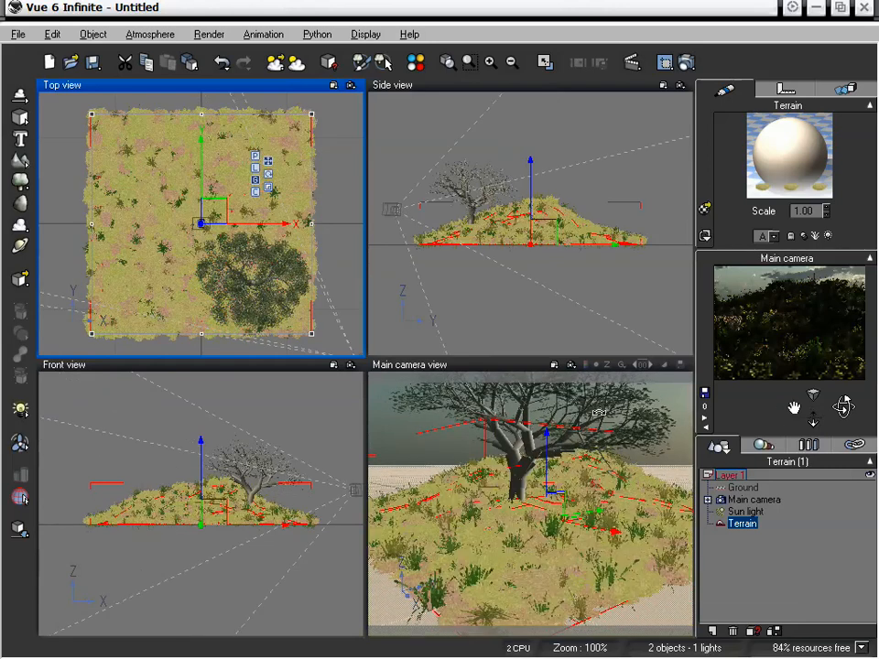
pyautogui.moveTo(794, 408); pyautogui.dragTo(793, 421)
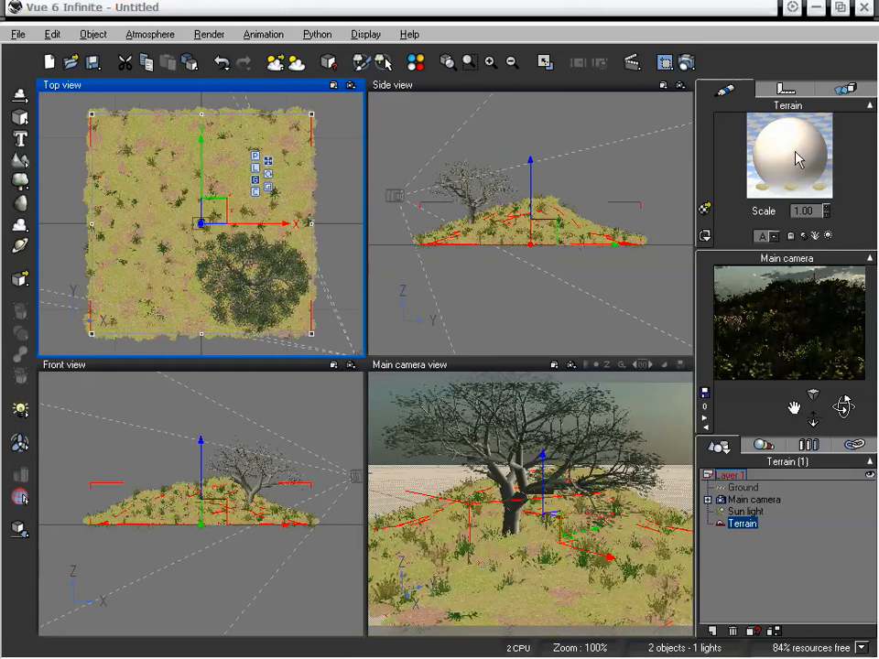
# Step: Enable full quality near camera on the Reeds layer, set its default display quality to Flat Shaded and accept the material
pyautogui.doubleClick(799, 159)
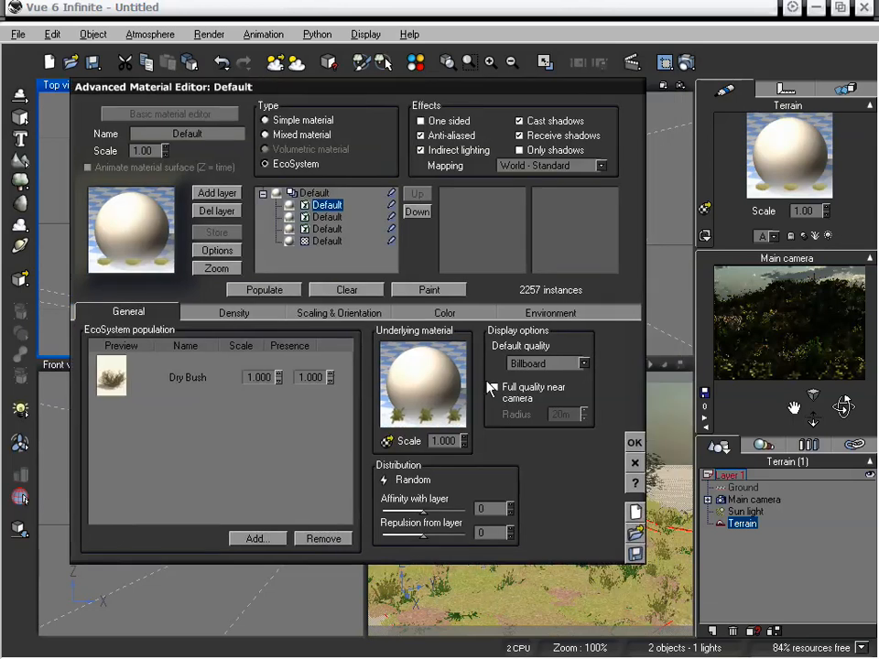
pyautogui.click(327, 217)
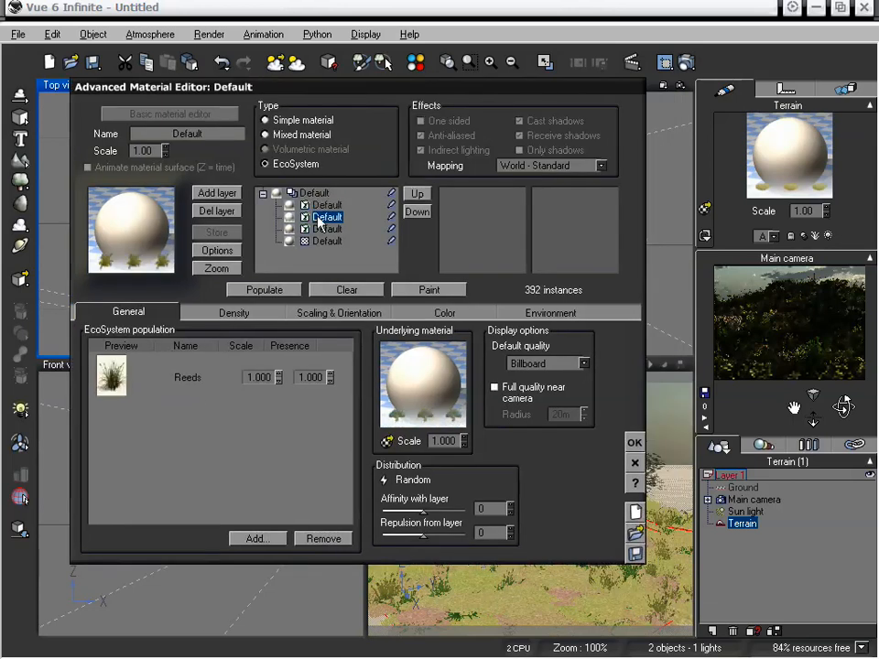
pyautogui.click(494, 387)
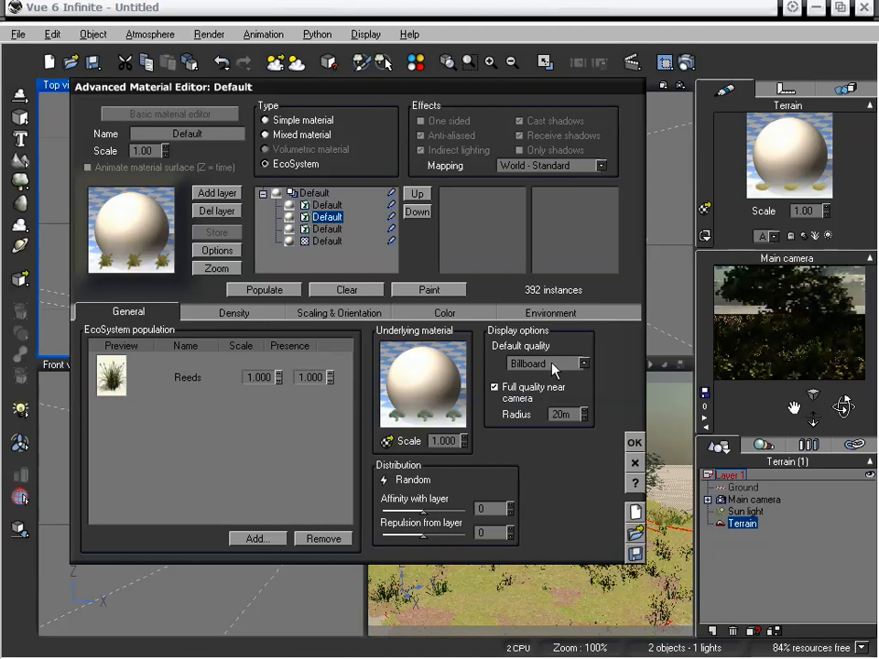
pyautogui.click(552, 363)
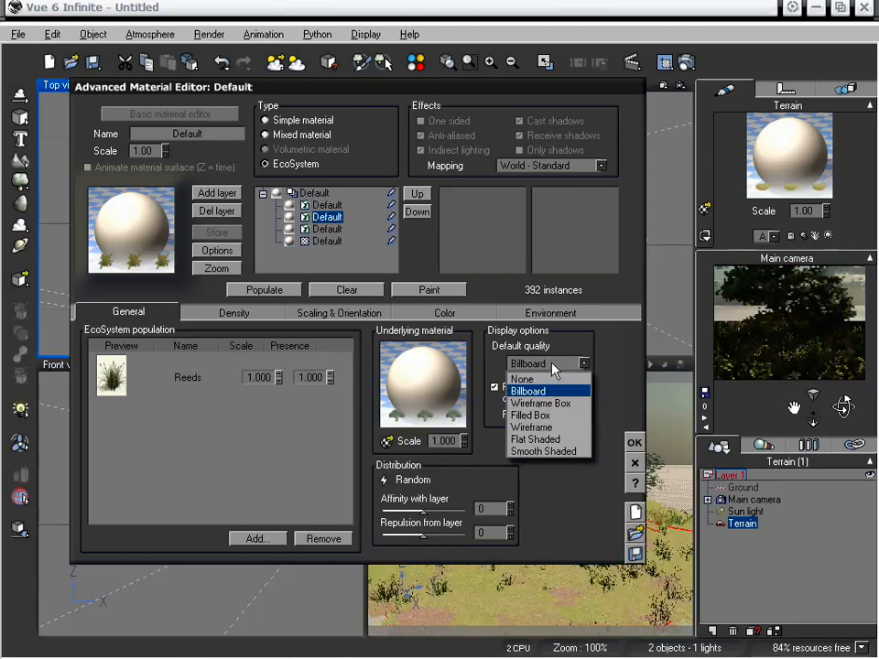
pyautogui.click(568, 441)
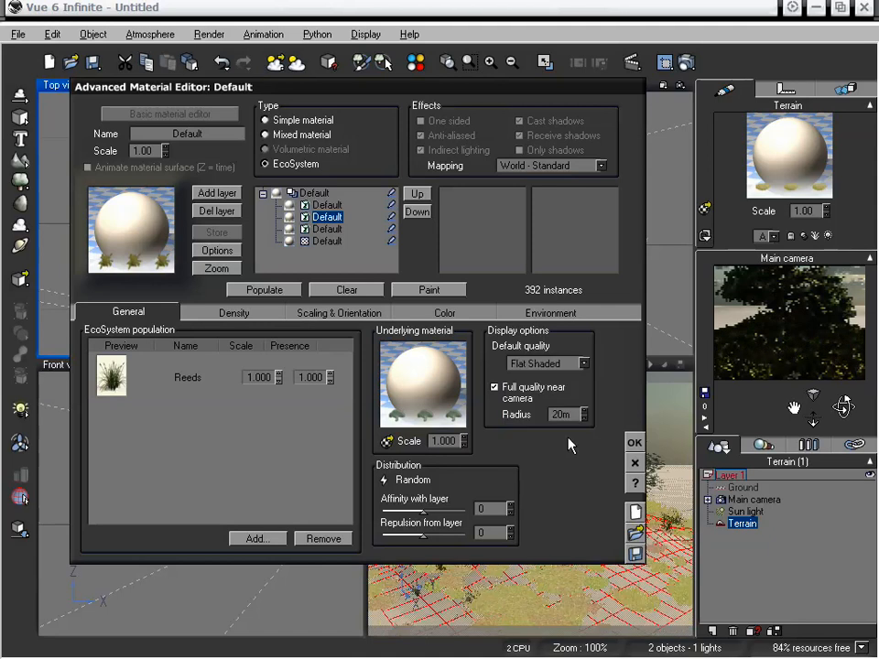
pyautogui.click(635, 446)
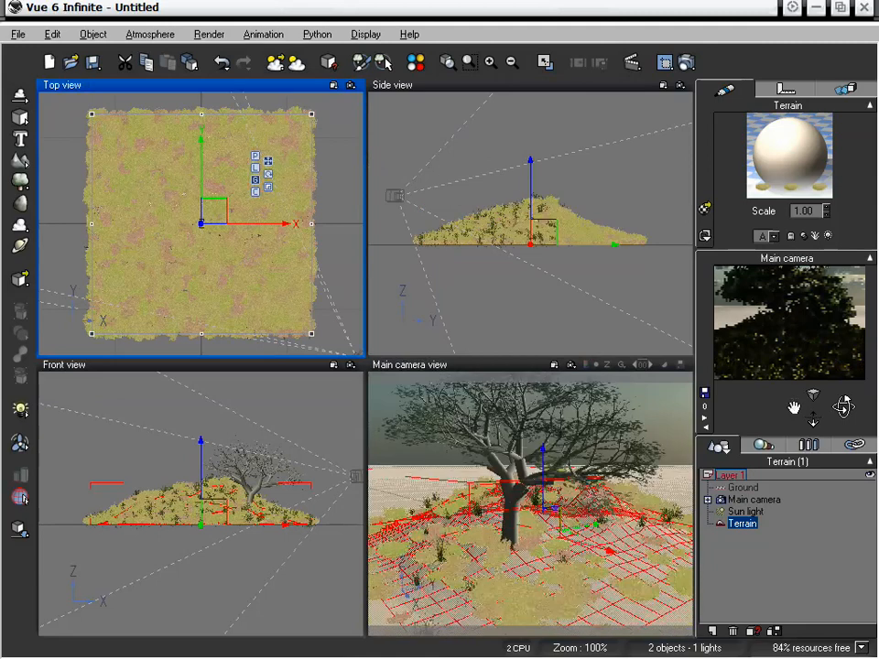
pyautogui.moveTo(814, 415); pyautogui.dragTo(814, 377)
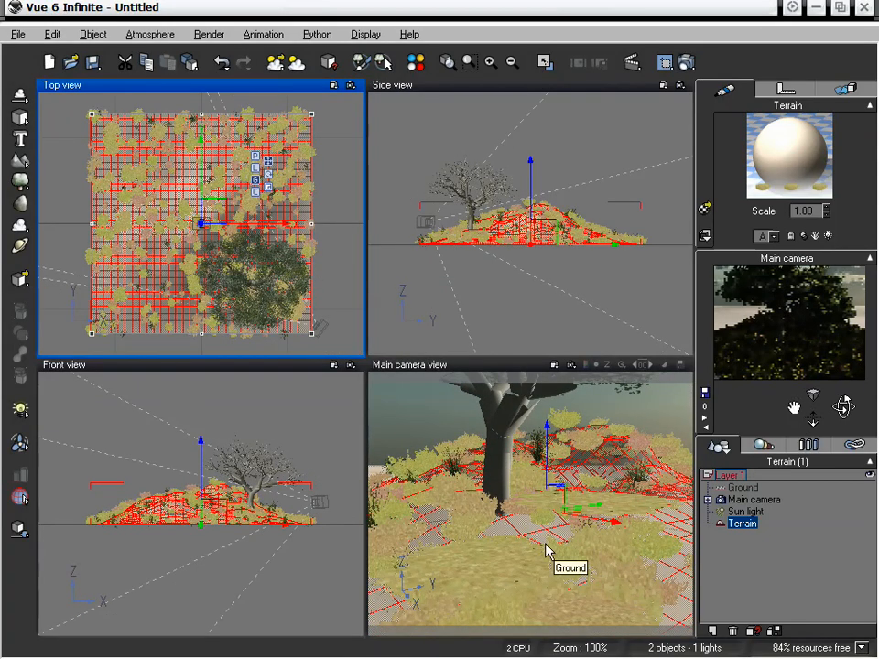
# Step: Set the default display quality of the Dry Bush layer to Smooth Shaded and accept the material
pyautogui.doubleClick(766, 161)
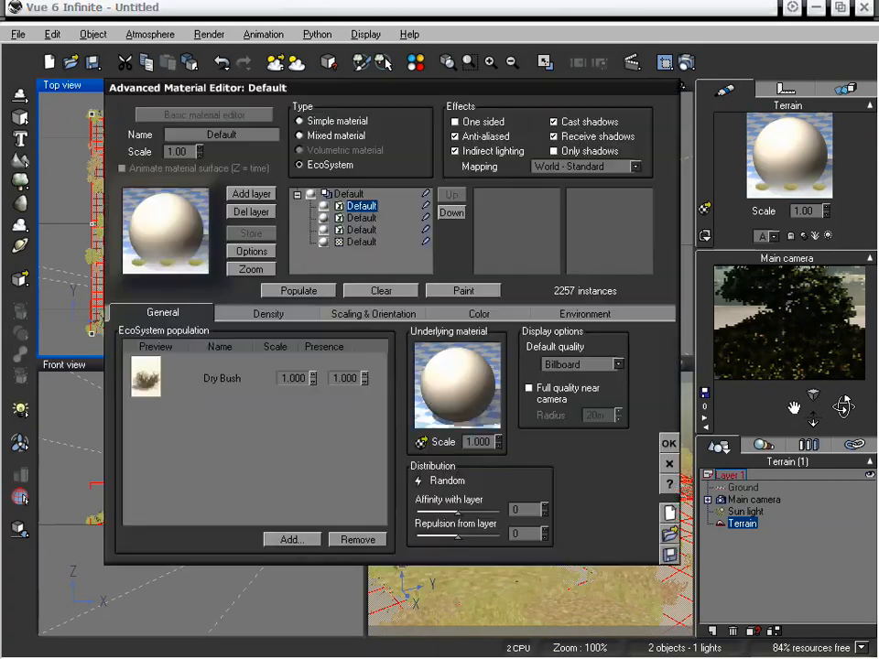
pyautogui.click(364, 218)
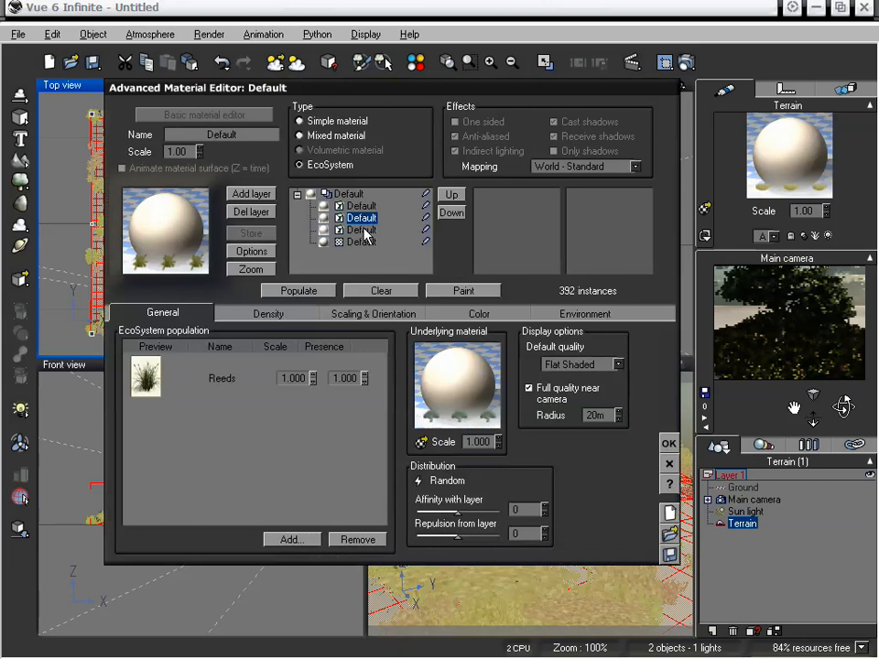
pyautogui.click(363, 230)
pyautogui.click(363, 207)
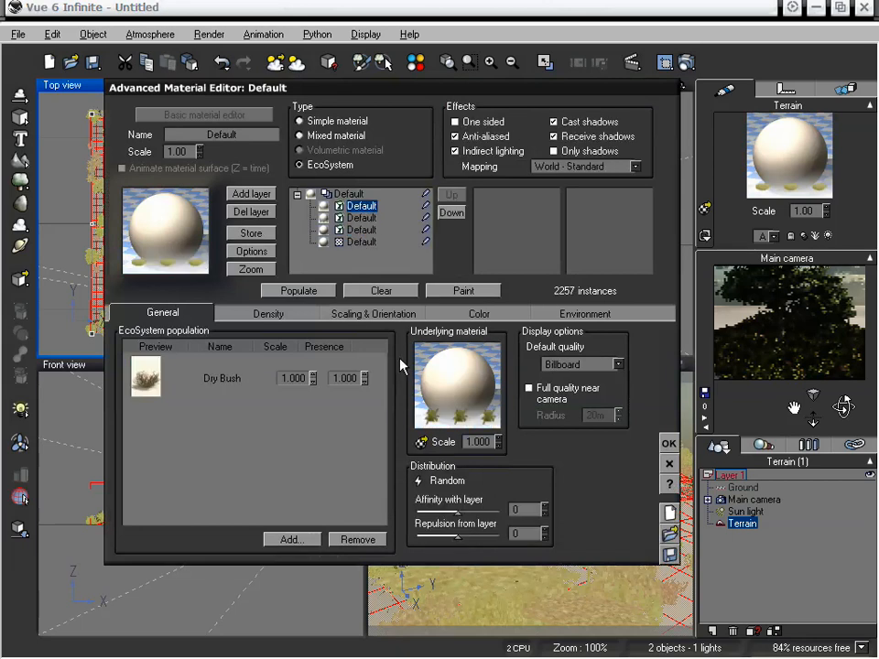
pyautogui.click(583, 365)
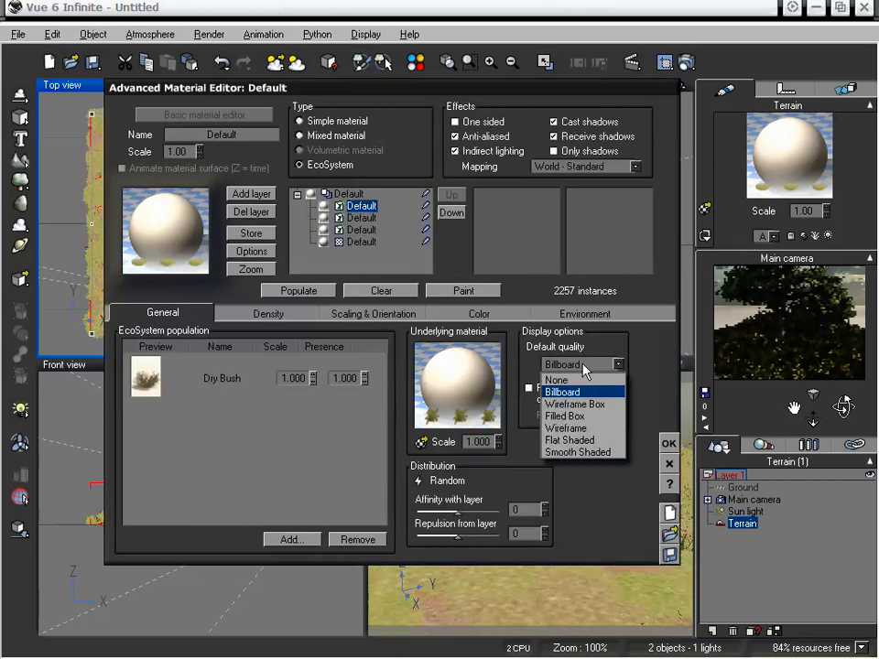
pyautogui.click(584, 453)
pyautogui.click(674, 443)
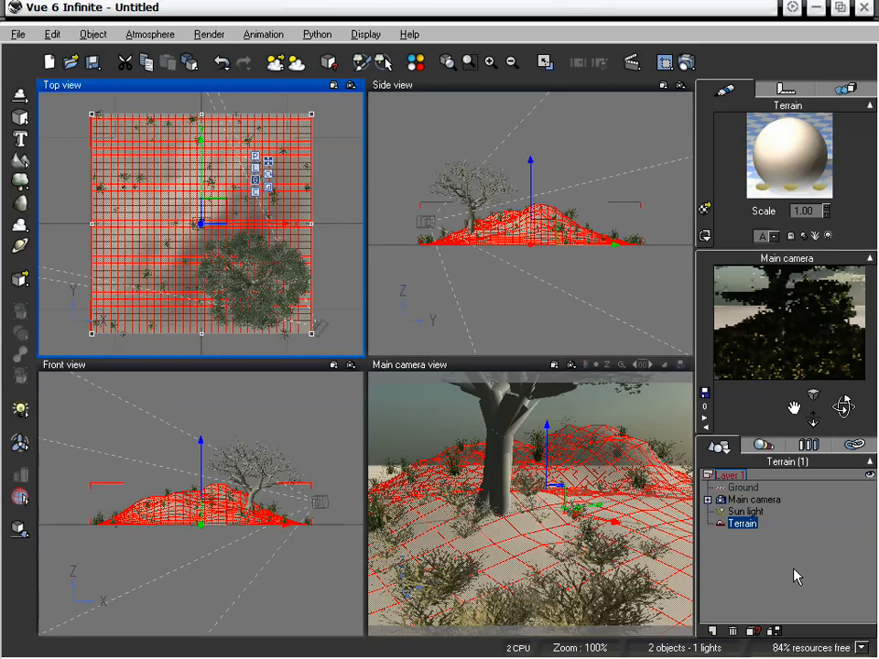
pyautogui.click(794, 576)
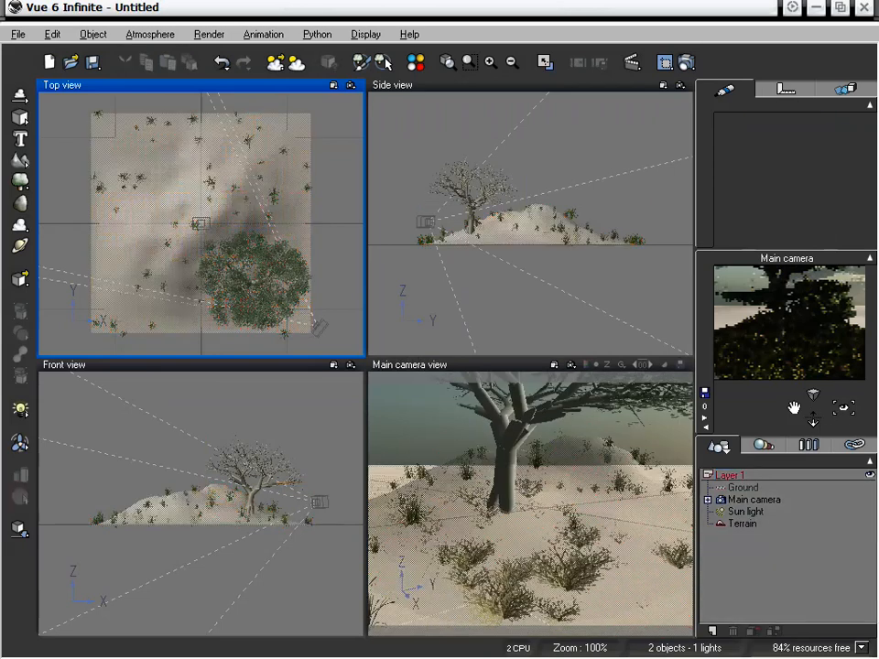
pyautogui.moveTo(813, 419); pyautogui.dragTo(787, 520)
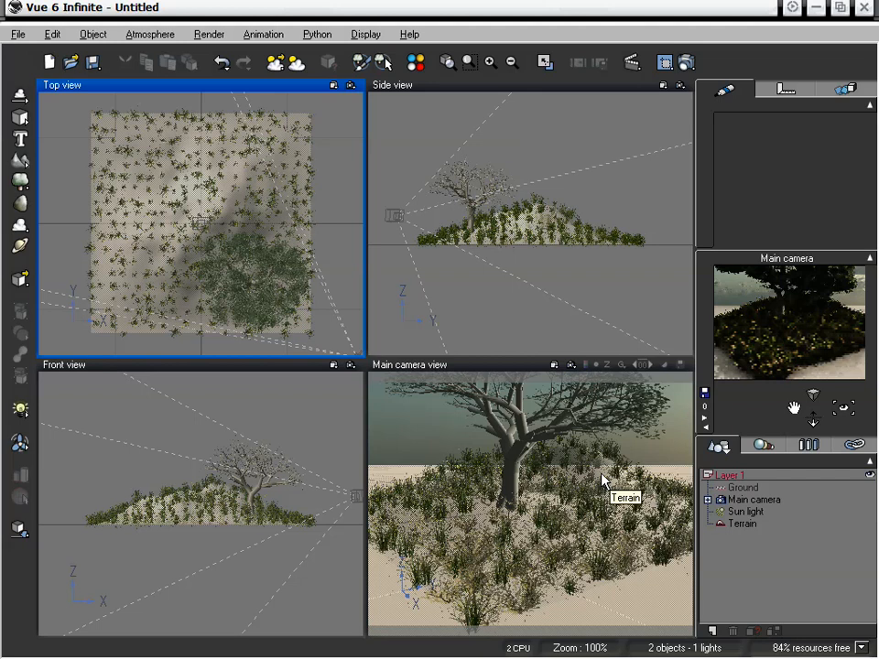
# Step: Reopen the terrain material and set the default display quality of the Reeds layer to Billboard
pyautogui.click(745, 527)
pyautogui.doubleClick(828, 171)
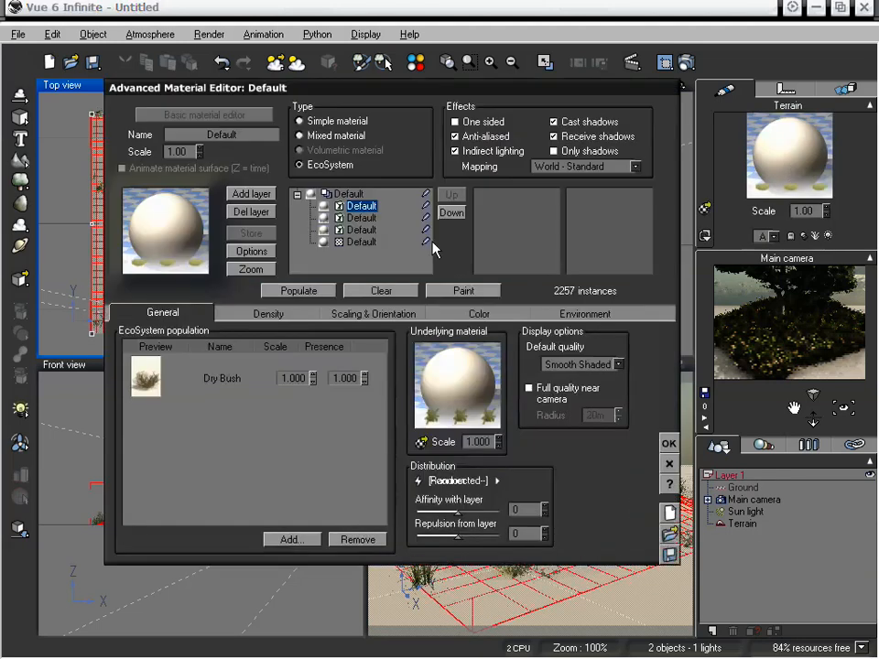
pyautogui.click(361, 231)
pyautogui.click(366, 219)
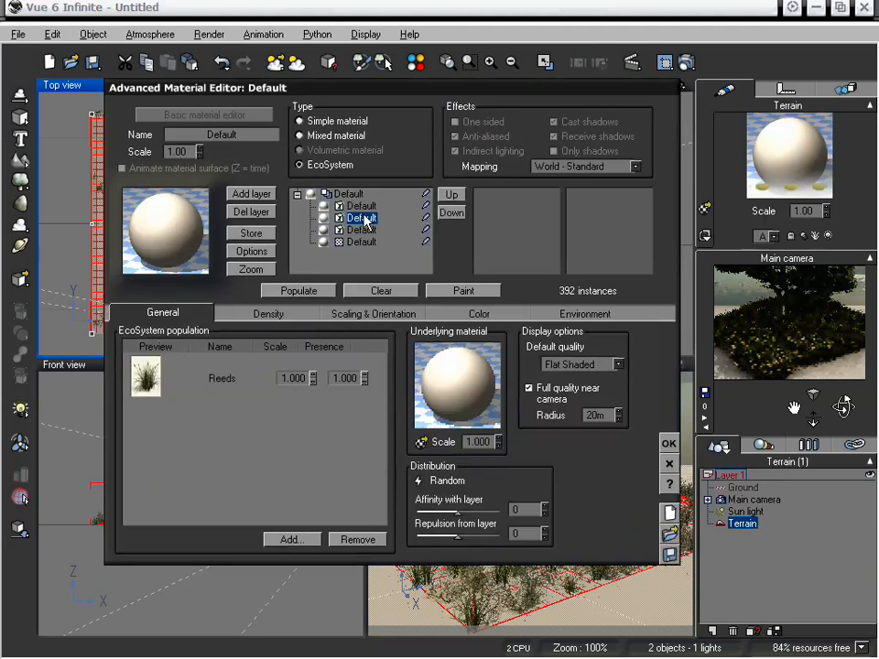
pyautogui.click(586, 365)
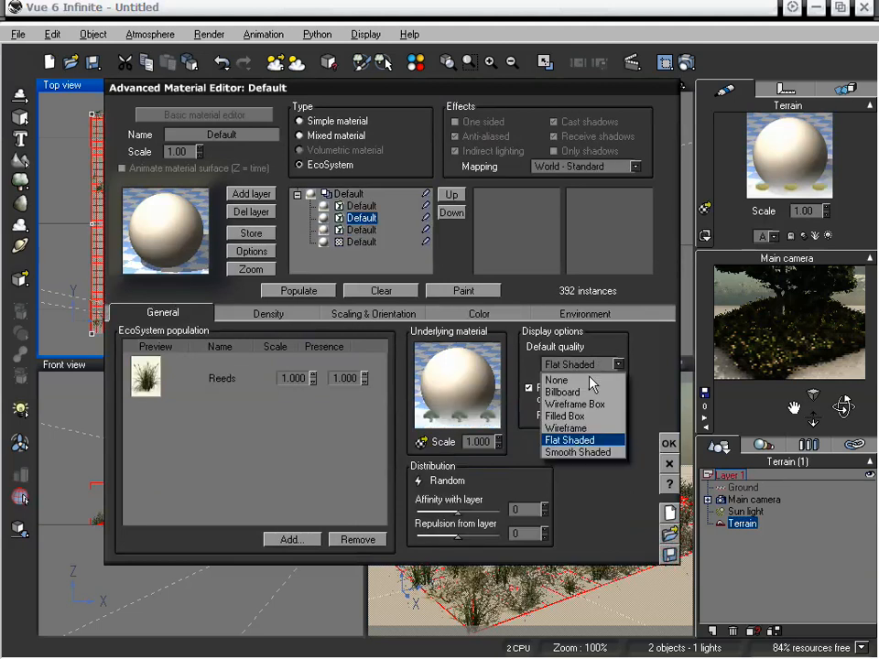
pyautogui.click(591, 392)
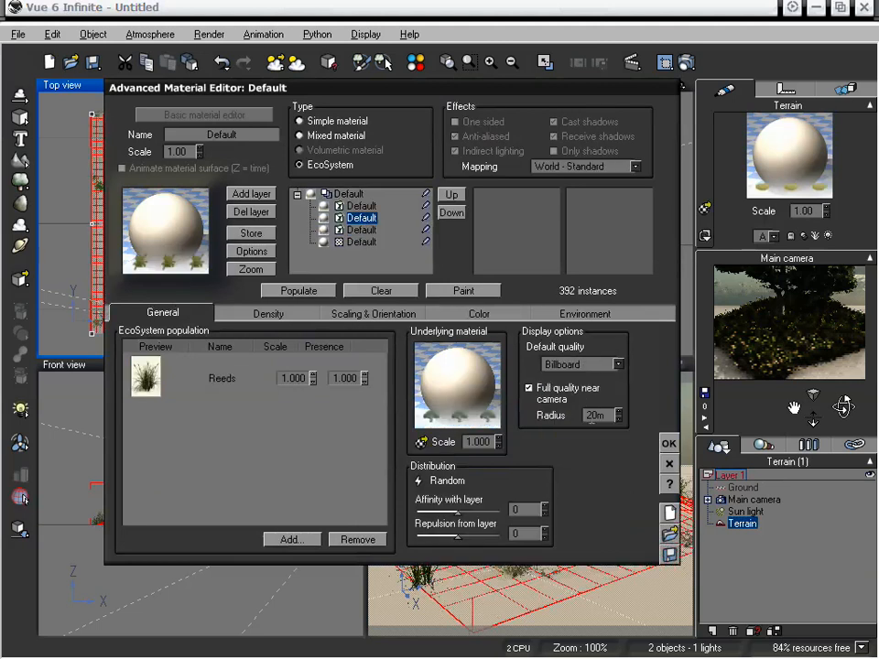
# Step: Set the Dry Bush layer's default display quality to Billboard with full quality near camera enabled, and accept the material
pyautogui.click(362, 207)
pyautogui.click(591, 364)
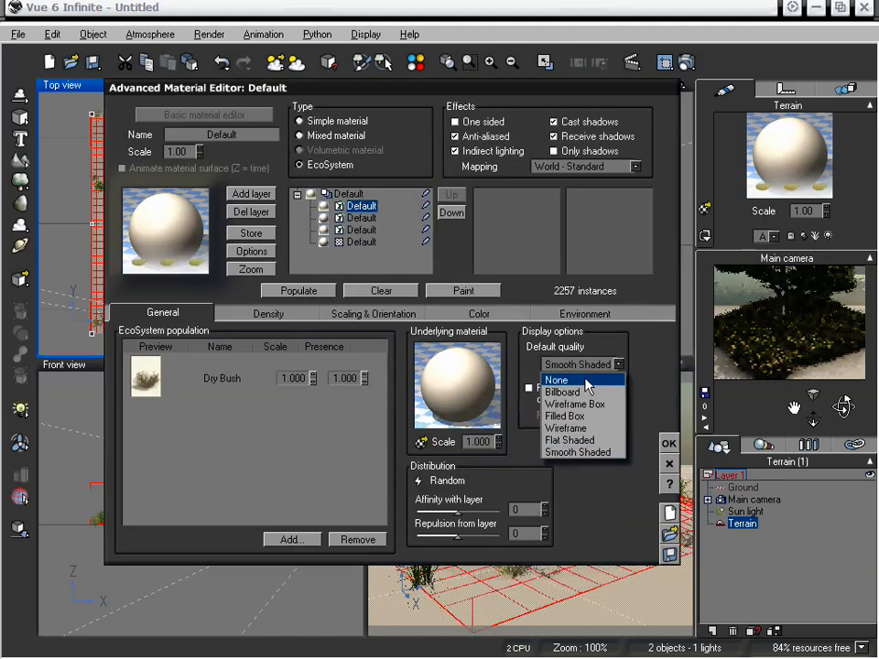
pyautogui.click(563, 386)
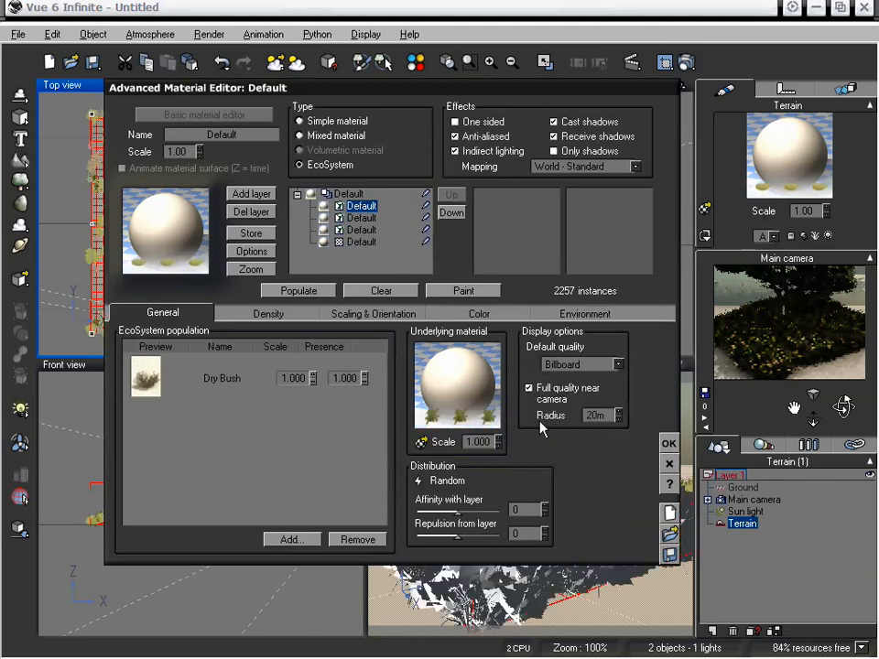
pyautogui.click(667, 446)
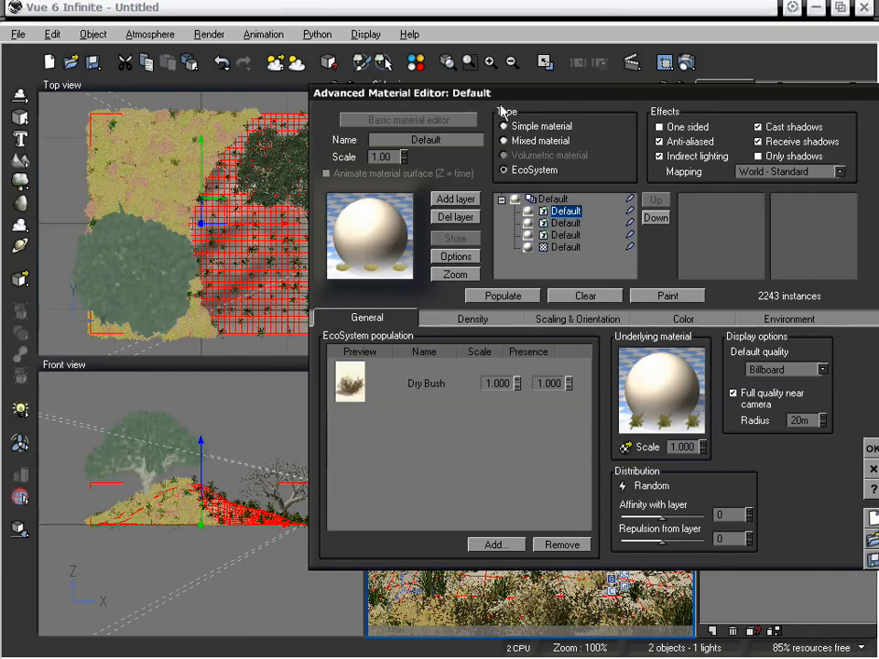
# Step: Set the Summer Cherry Tree layer's full-quality radius near the camera to 70 m
pyautogui.moveTo(508, 98); pyautogui.dragTo(503, 94)
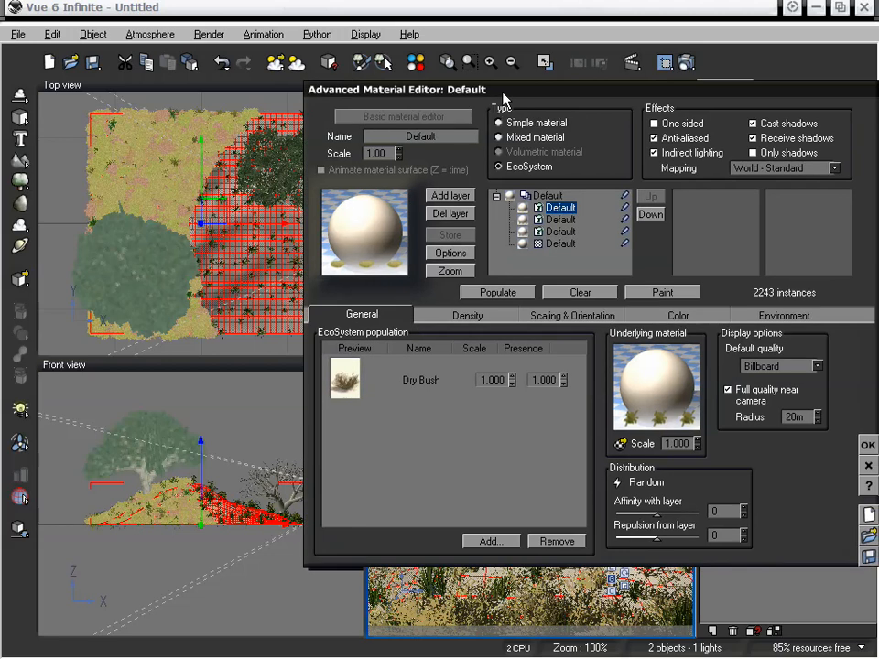
pyautogui.click(562, 231)
pyautogui.moveTo(816, 419)
pyautogui.mouseDown()
pyautogui.moveTo(816, 394)
pyautogui.moveTo(818, 424)
pyautogui.mouseUp()
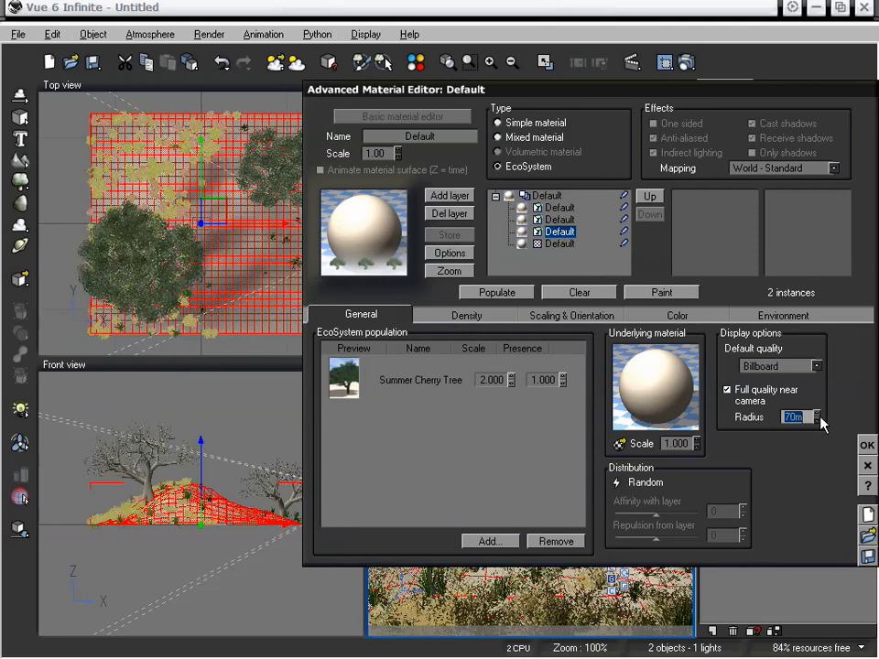
# Step: Set the near-camera full-quality radius to 5 m for Reeds and 17 m for Dry Bush, and accept the material
pyautogui.click(560, 221)
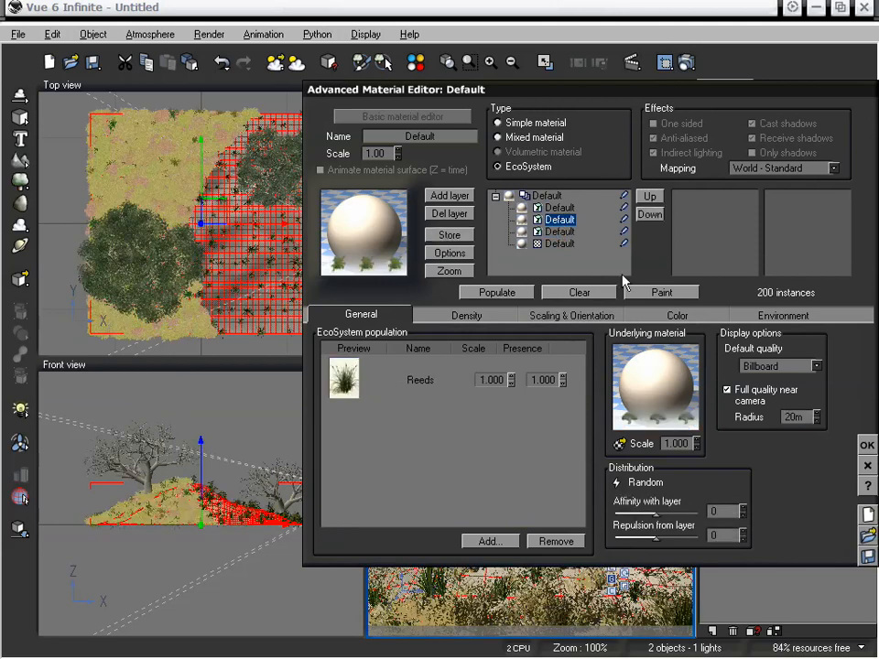
pyautogui.moveTo(818, 424); pyautogui.dragTo(818, 430)
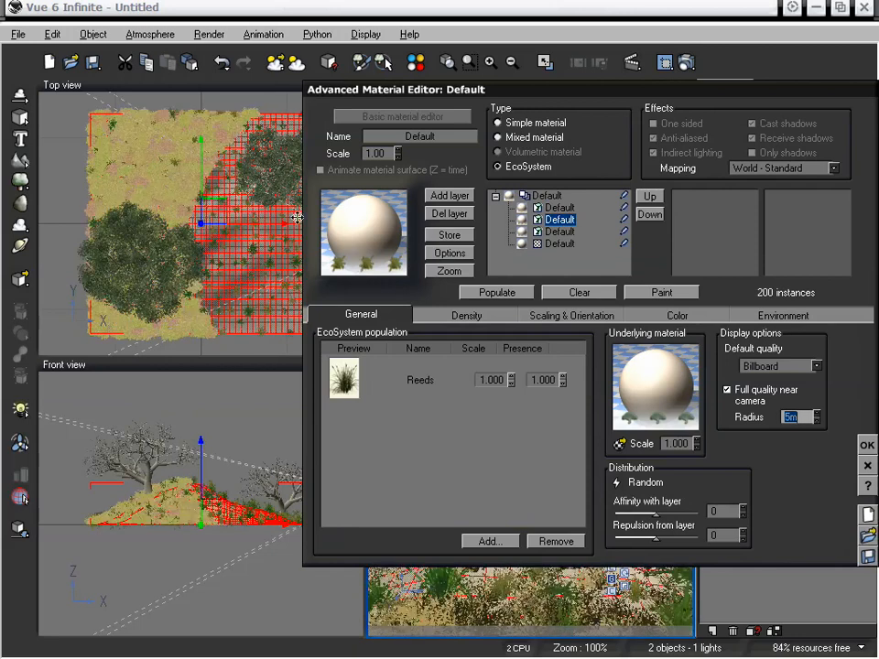
pyautogui.click(560, 208)
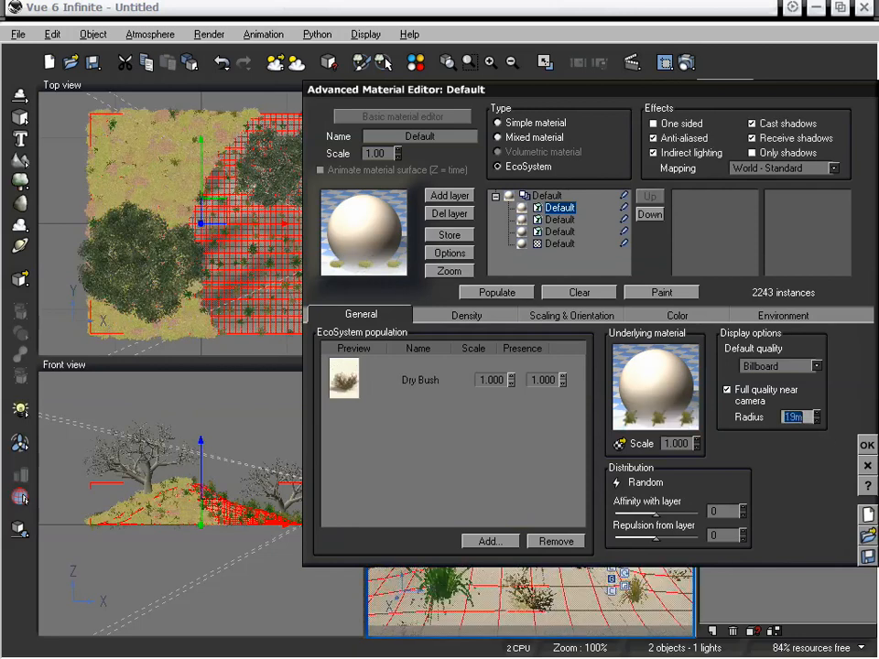
pyautogui.moveTo(818, 418); pyautogui.dragTo(819, 424)
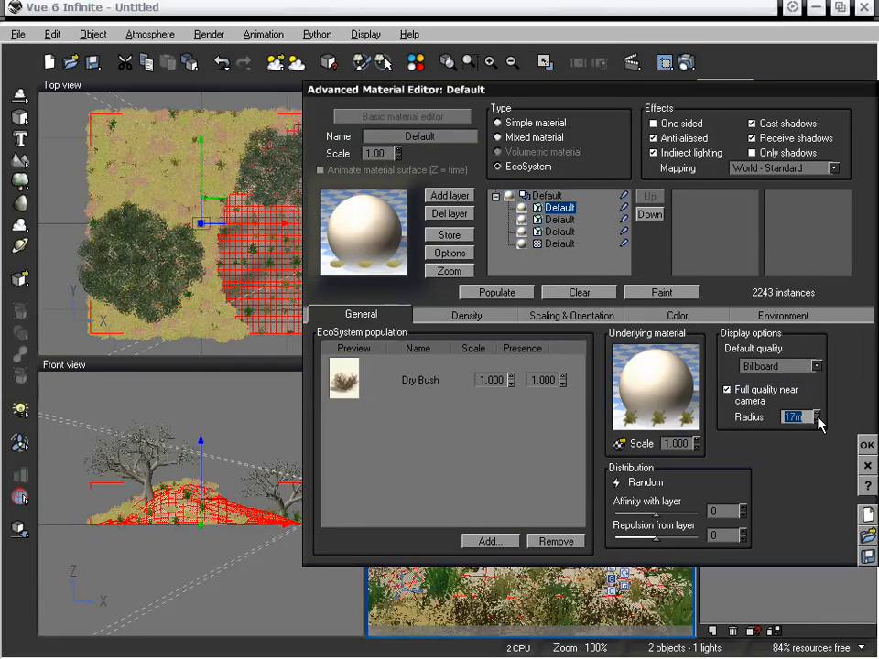
pyautogui.click(867, 447)
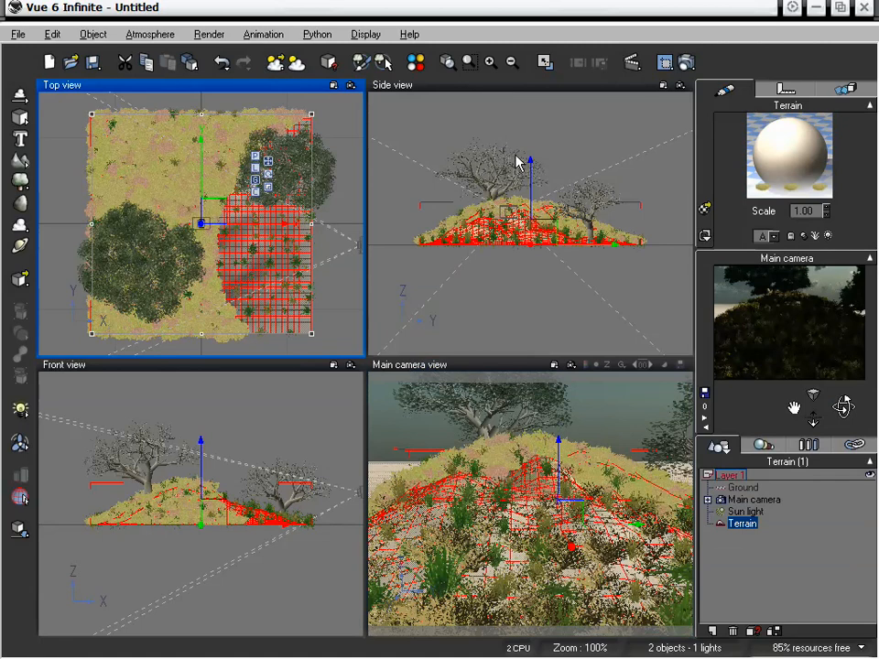
# Step: Reopen the terrain material and look through its Reeds and Summer Cherry Tree layers, ending on the Dry Bush layer
pyautogui.doubleClick(793, 158)
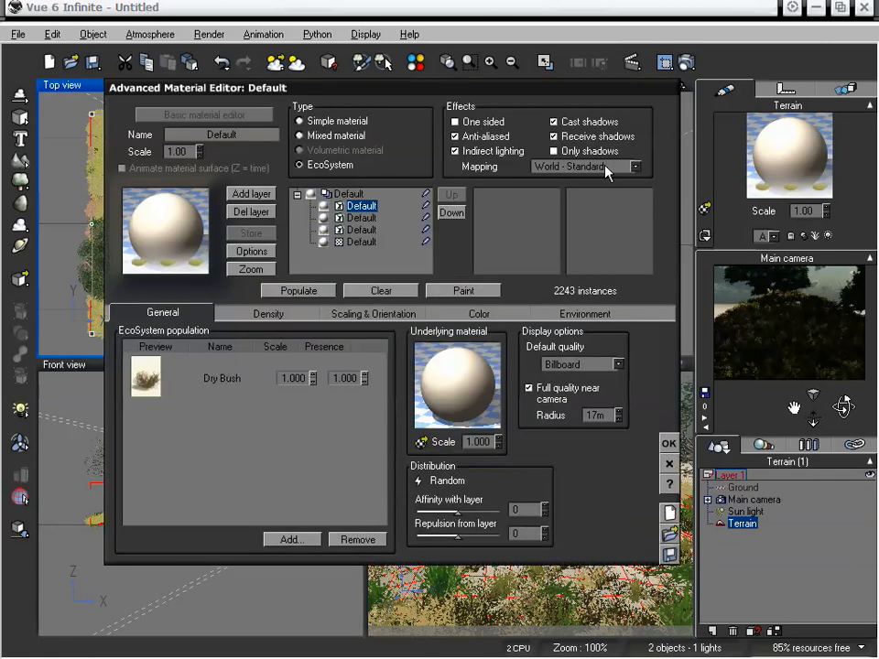
pyautogui.moveTo(526, 86); pyautogui.dragTo(546, 92)
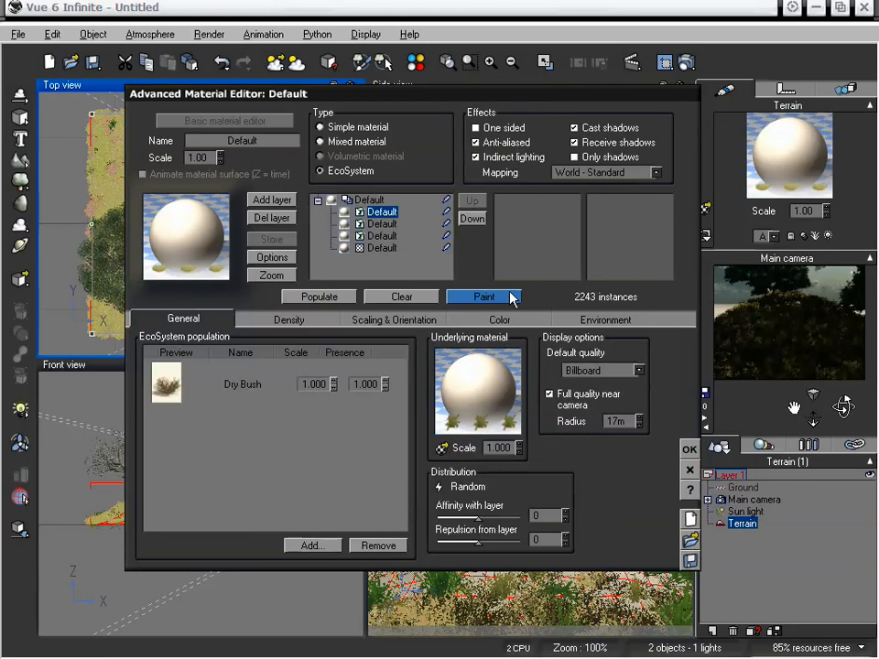
pyautogui.moveTo(489, 95); pyautogui.dragTo(491, 130)
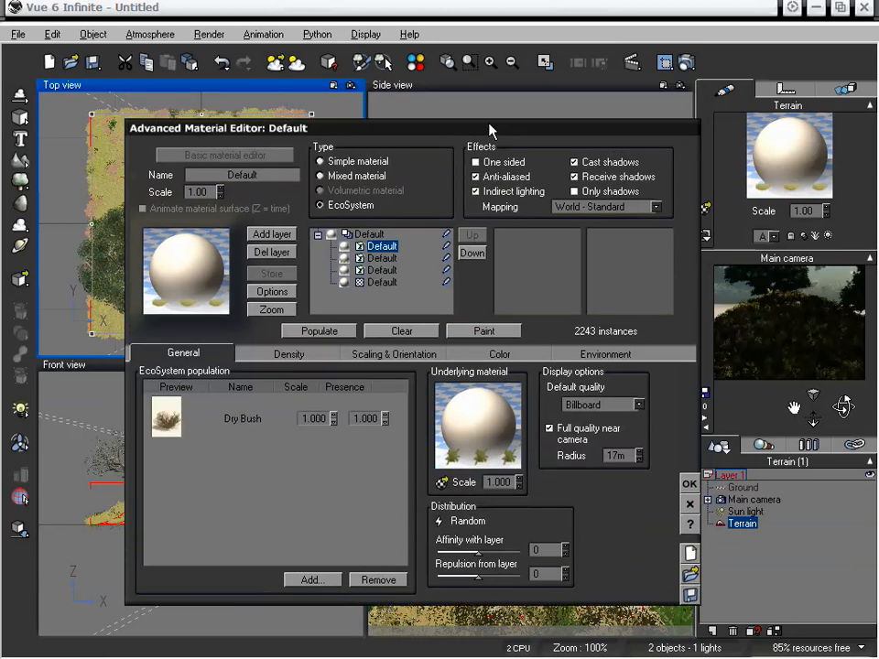
pyautogui.click(381, 259)
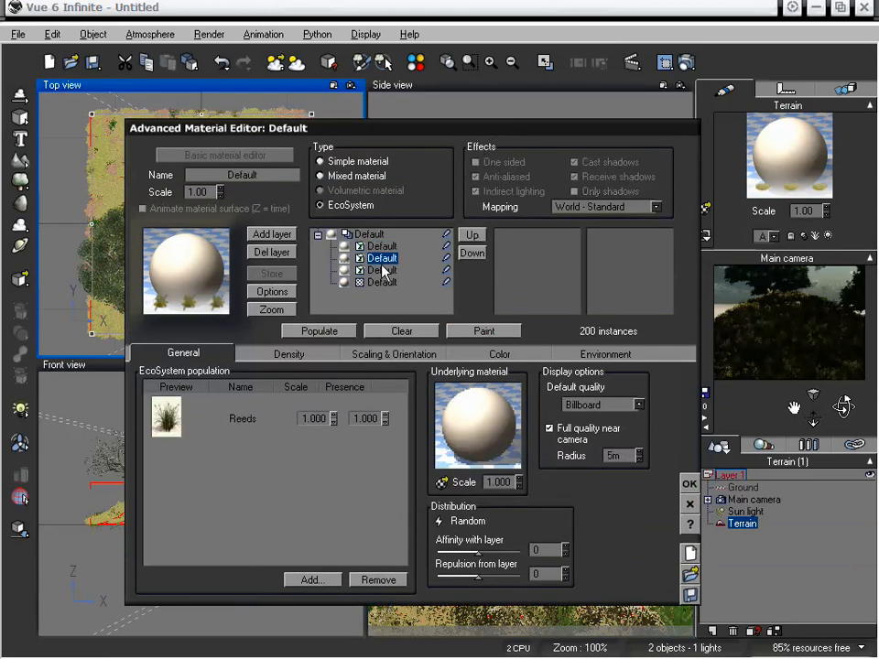
pyautogui.click(381, 271)
pyautogui.click(381, 258)
pyautogui.click(381, 245)
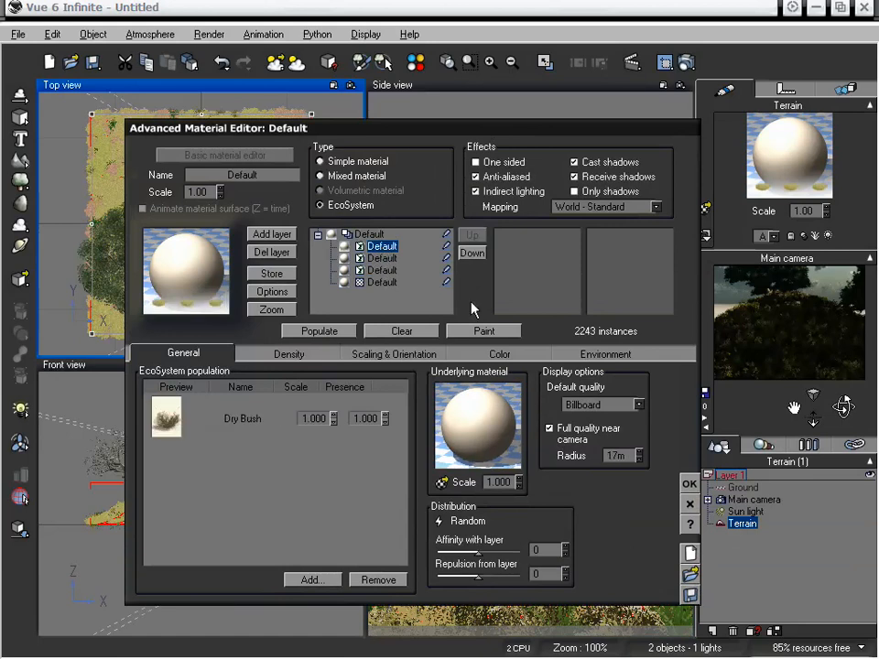
# Step: Open the EcoSystem Painter for the Dry Bush layer, view its painting options, and close it
pyautogui.click(483, 331)
pyautogui.moveTo(442, 29); pyautogui.dragTo(457, 29)
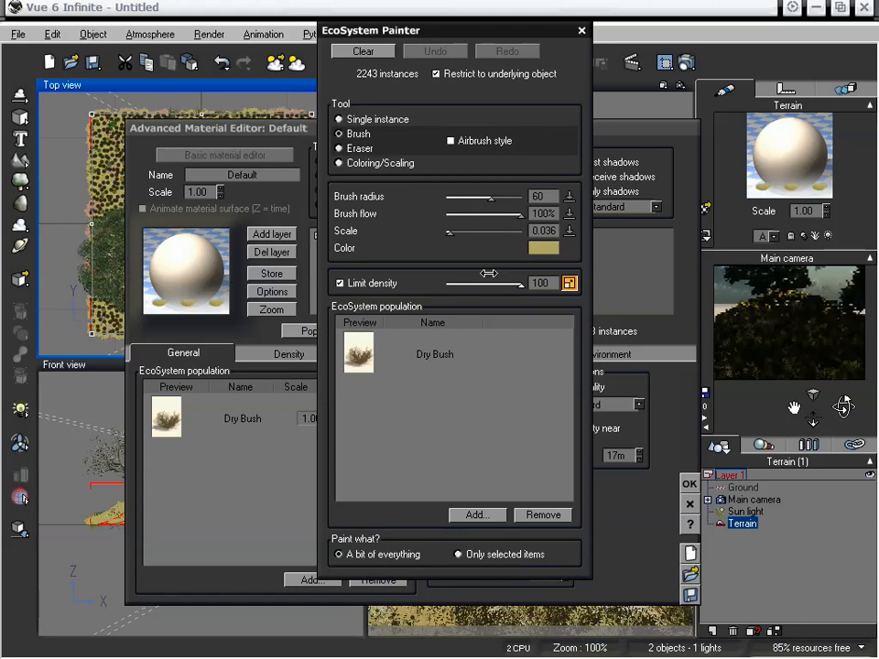
pyautogui.click(581, 33)
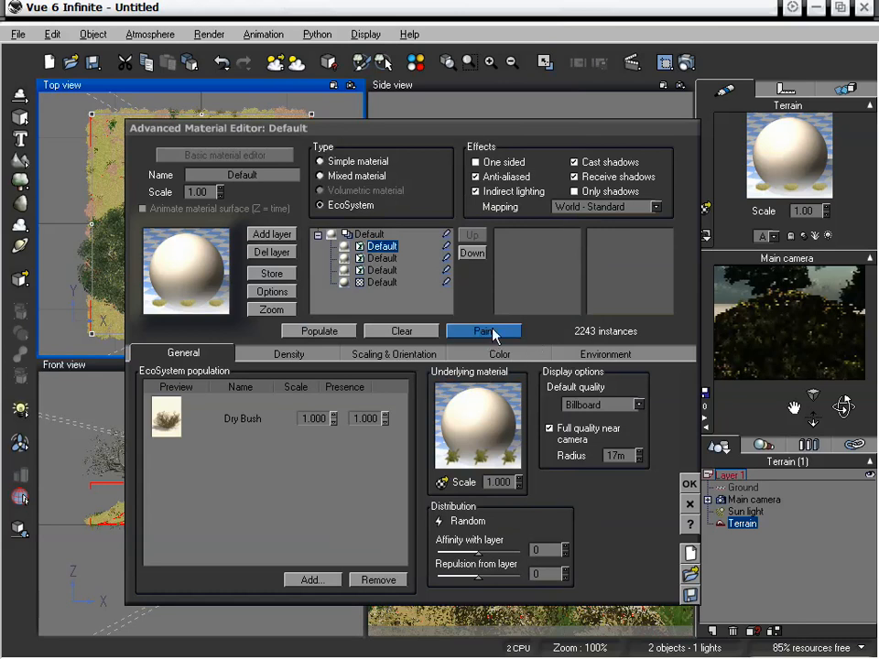
# Step: Bring up the Dry Bush layer's EcoSystem Painter again to examine its tools, brush settings and population list, and return to the material
pyautogui.moveTo(441, 131); pyautogui.dragTo(449, 114)
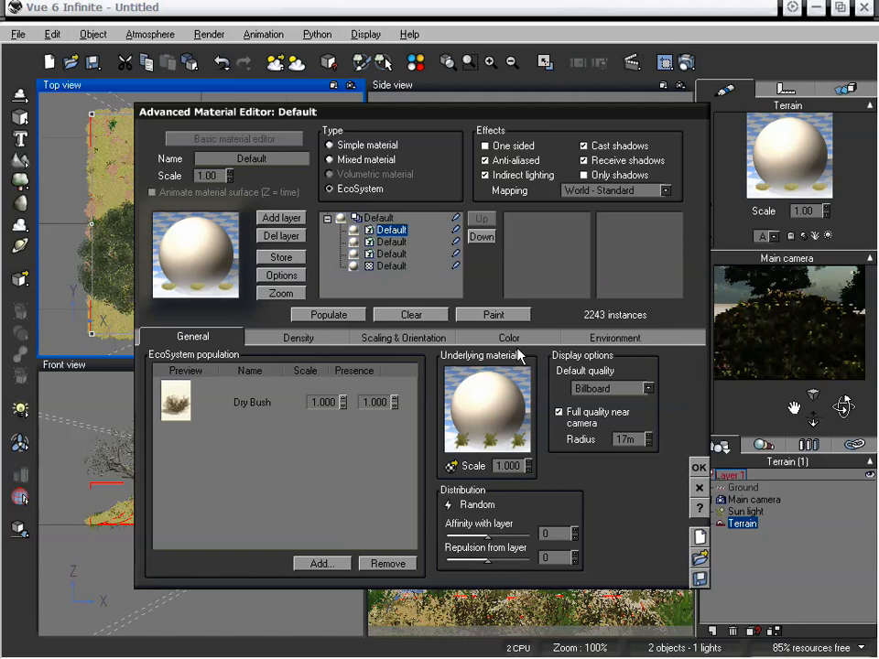
pyautogui.click(502, 316)
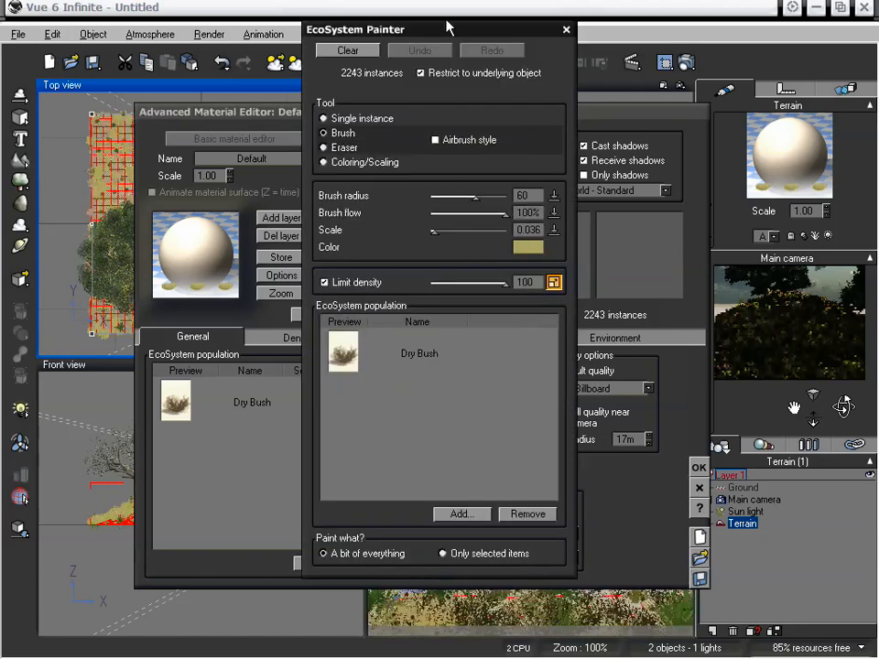
pyautogui.moveTo(450, 26); pyautogui.dragTo(463, 46)
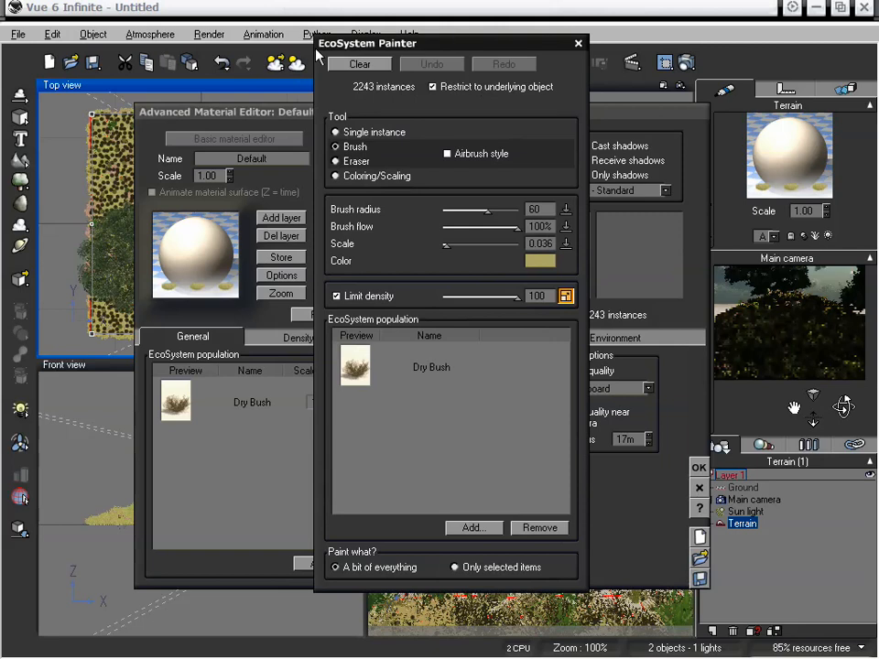
pyautogui.moveTo(402, 44); pyautogui.dragTo(454, 60)
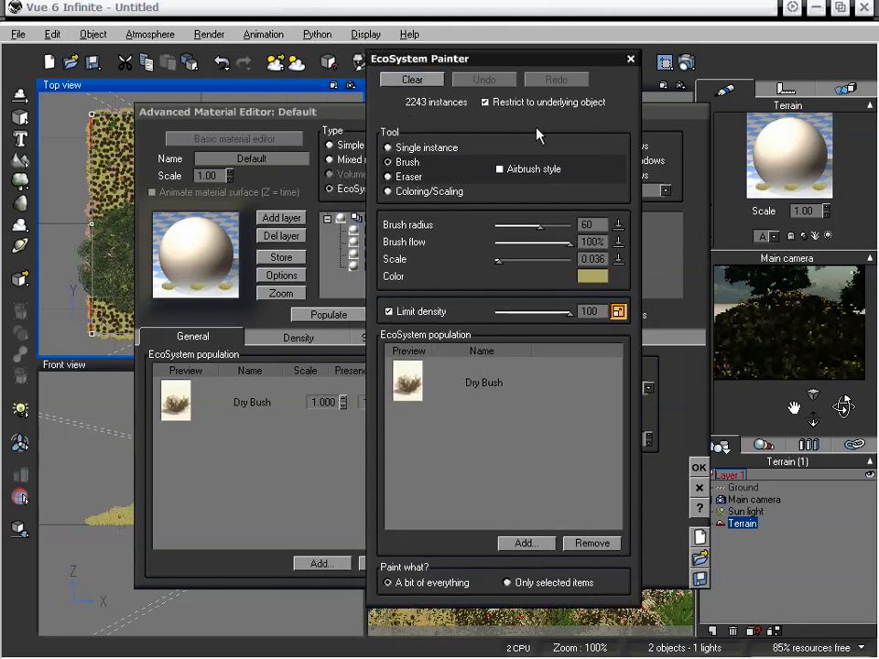
pyautogui.click(630, 58)
pyautogui.moveTo(471, 112); pyautogui.dragTo(461, 108)
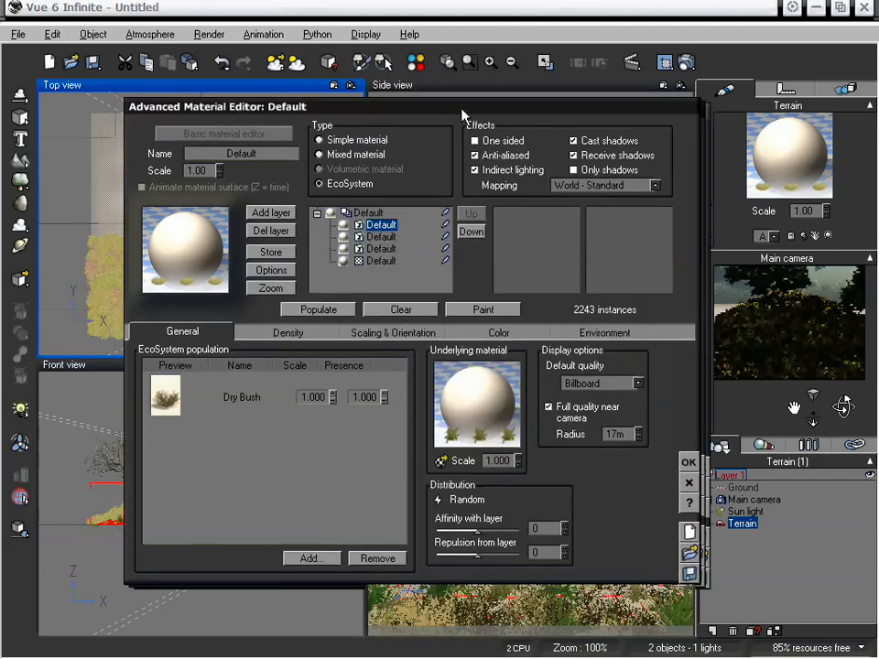